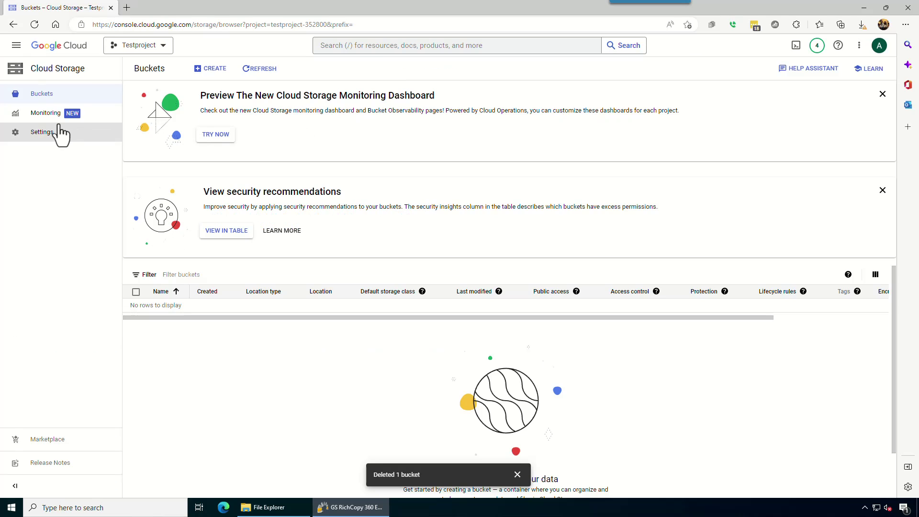
# Go to the Cloud Storage buckets list from the navigation menu
pyautogui.click(17, 48)
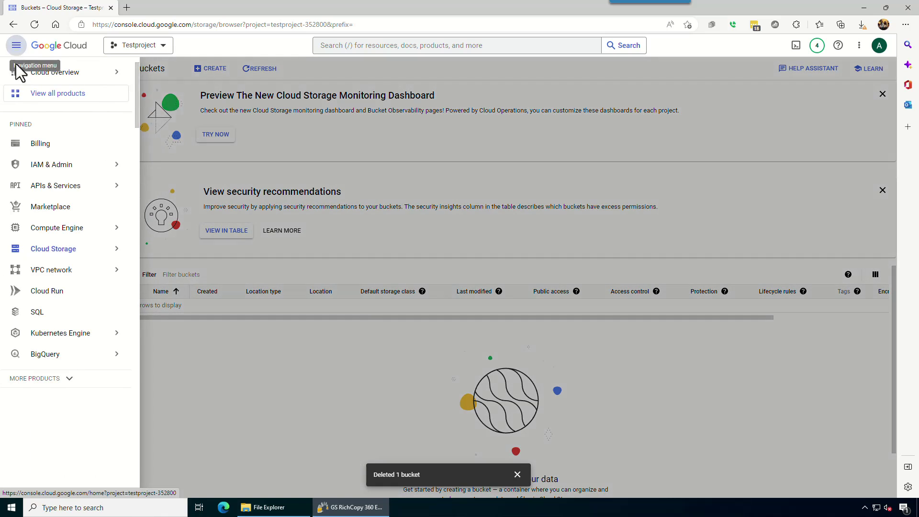
pyautogui.moveTo(51, 256)
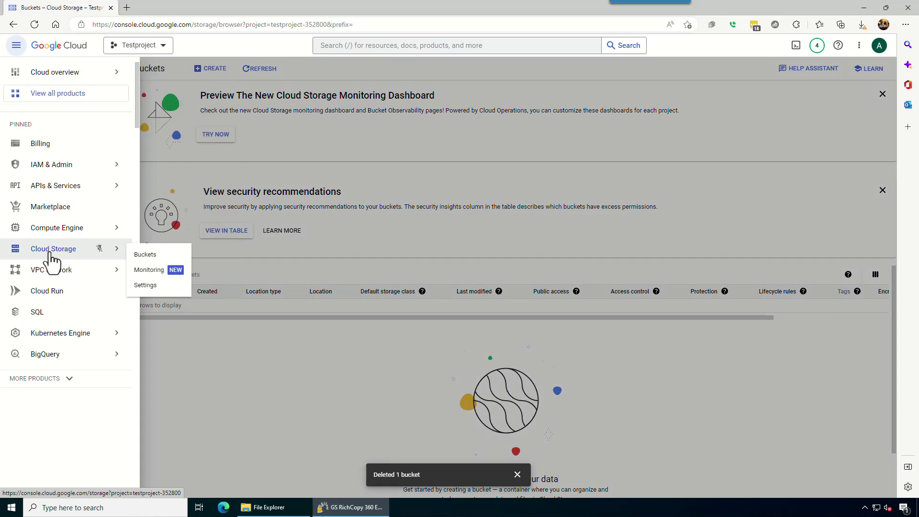
pyautogui.click(145, 254)
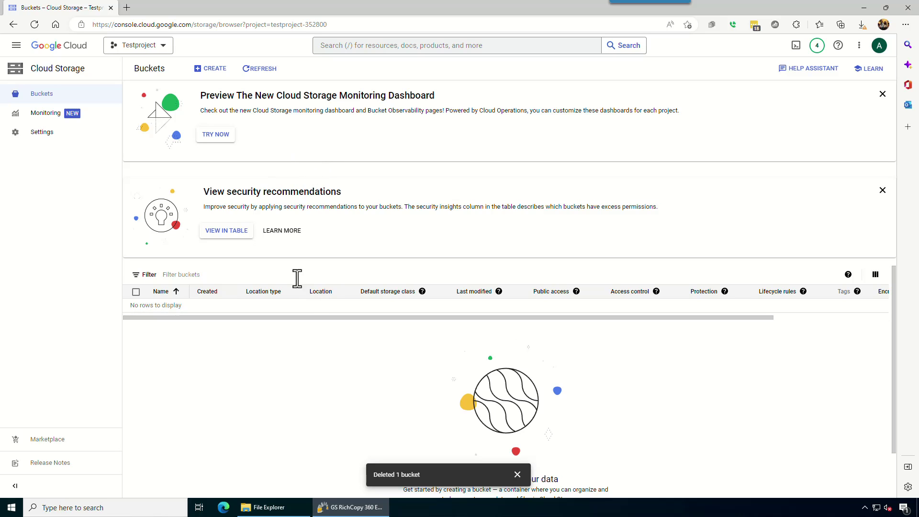
# Start creating a new bucket named gsdemo
pyautogui.click(210, 69)
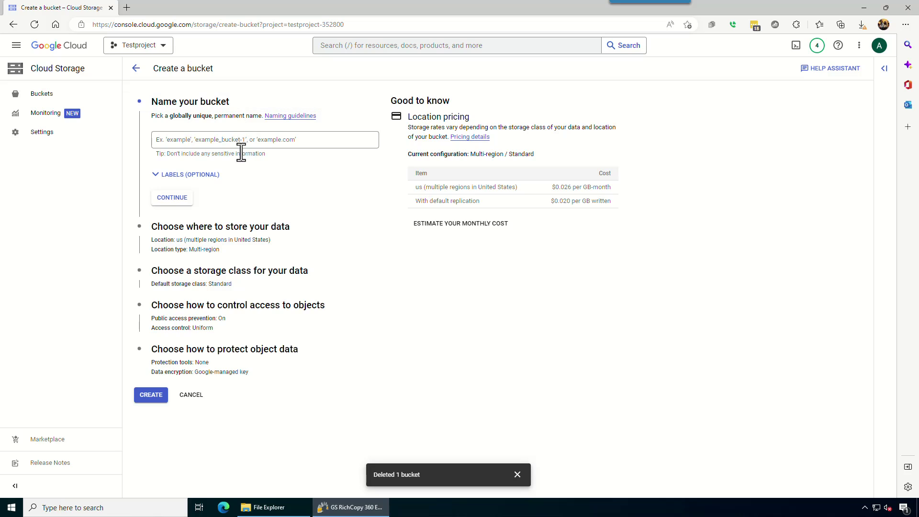
pyautogui.click(245, 140)
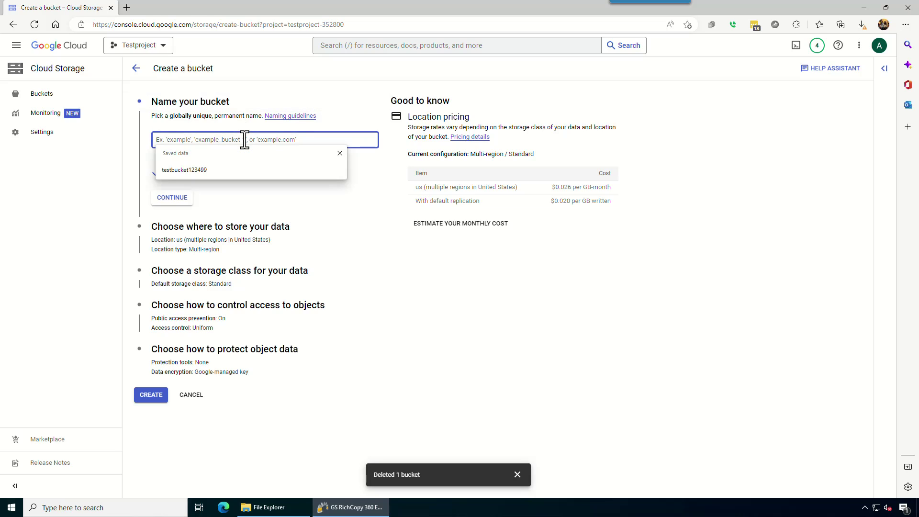
pyautogui.write('gs')
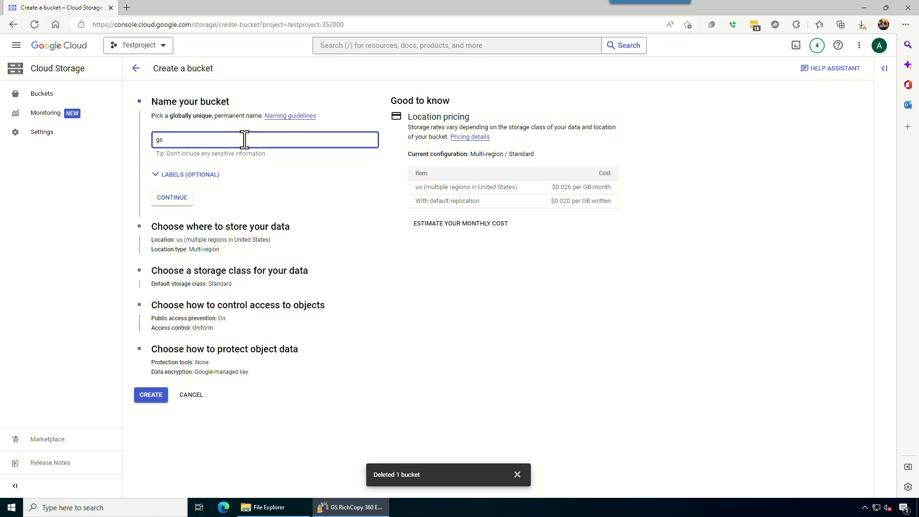
pyautogui.write('demo')
pyautogui.press('Tab')
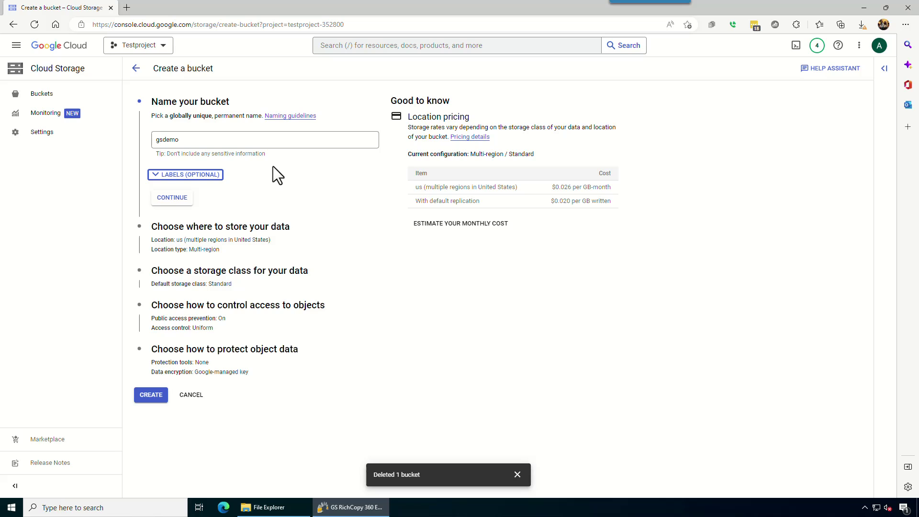
# Set the bucket location type to Region, us-east4 (Northern Virginia)
pyautogui.click(170, 197)
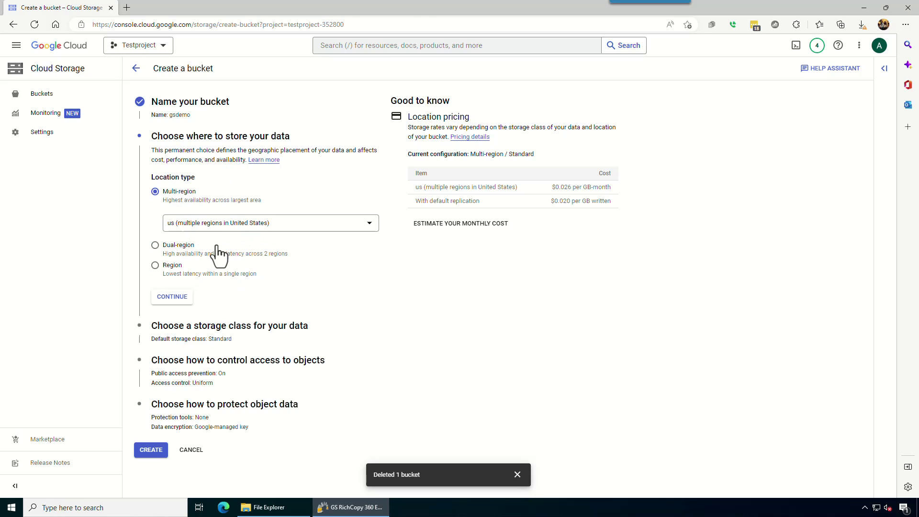
pyautogui.click(171, 266)
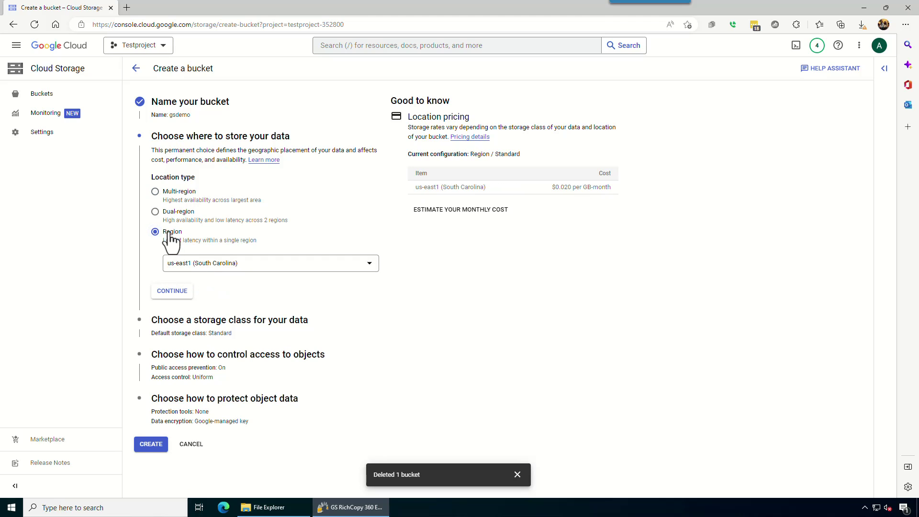
pyautogui.click(244, 269)
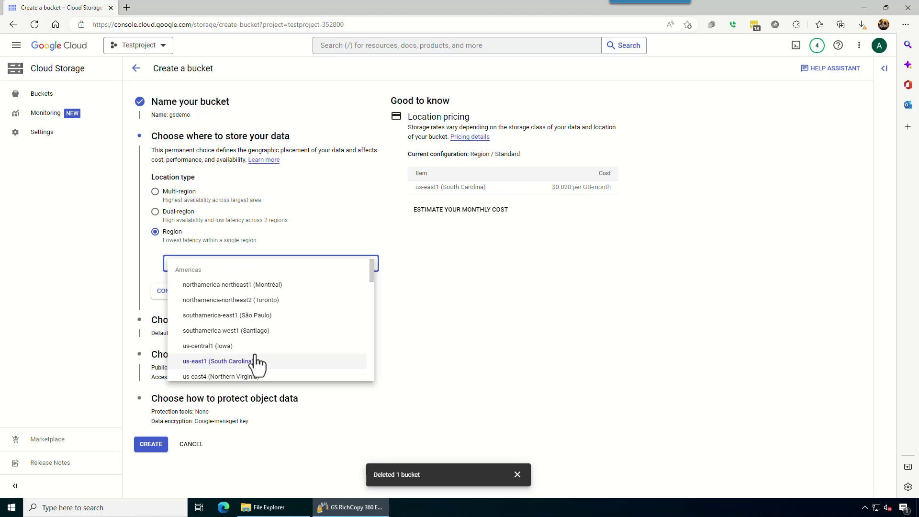
pyautogui.click(231, 377)
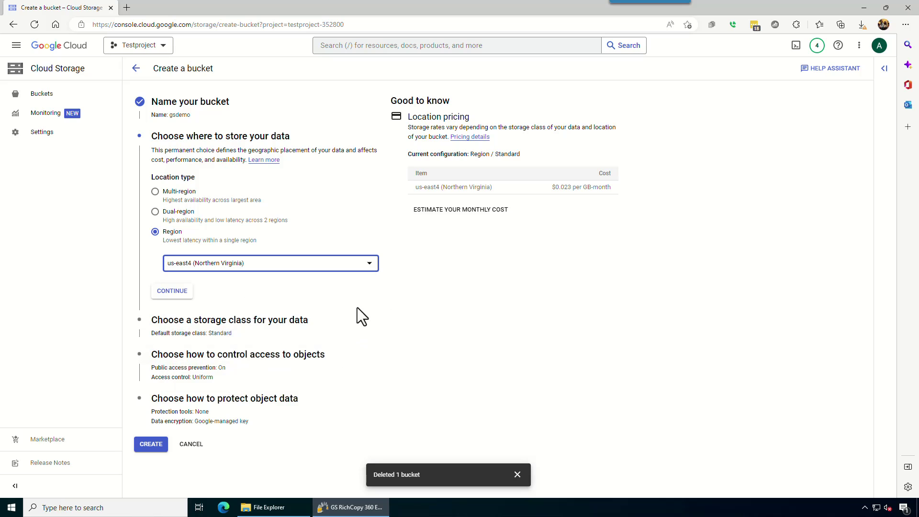
# Create gsdemo with Standard class and uniform access, confirming public access prevention
pyautogui.click(171, 291)
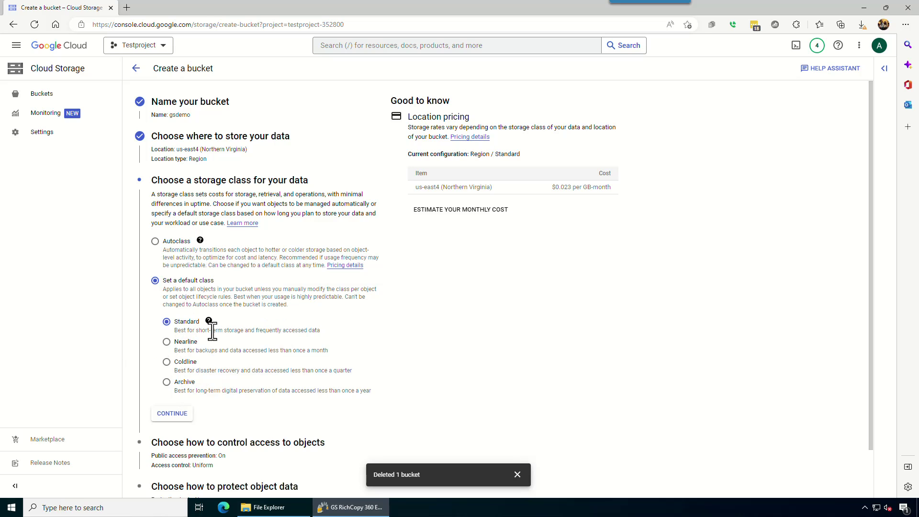
pyautogui.click(171, 414)
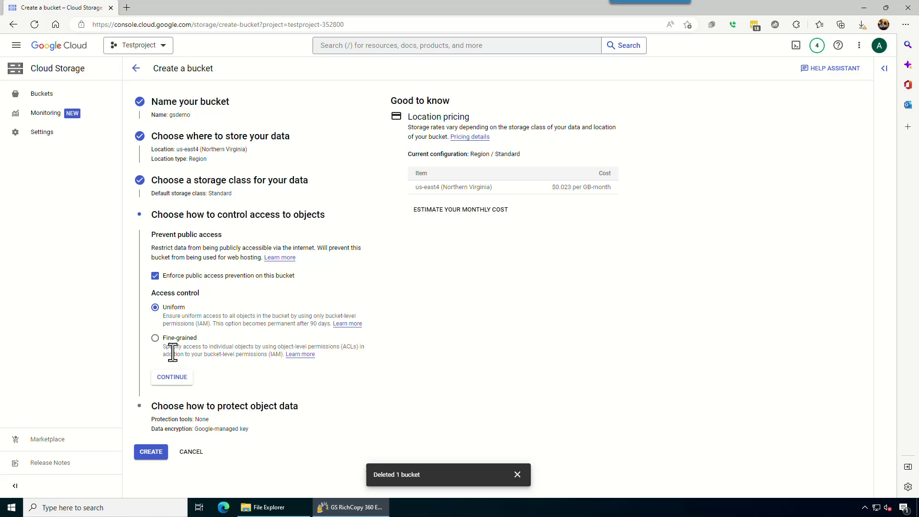
pyautogui.click(171, 379)
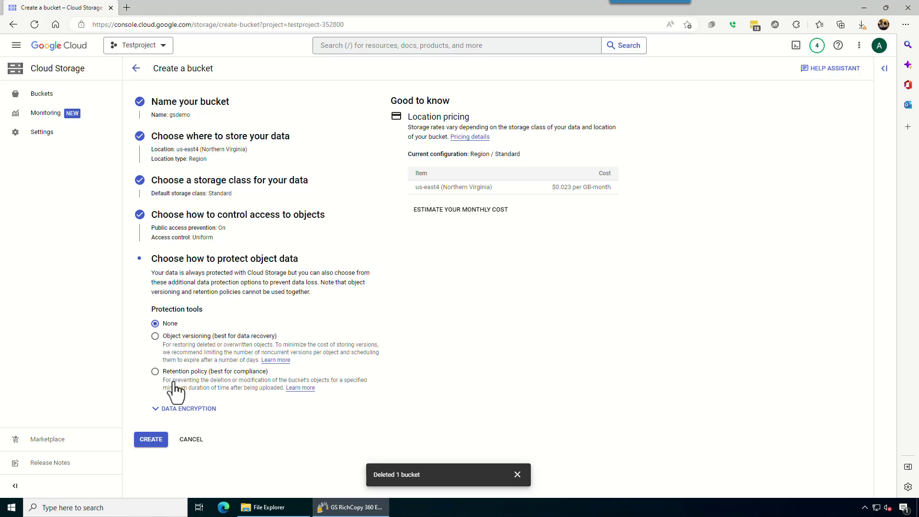
pyautogui.click(152, 440)
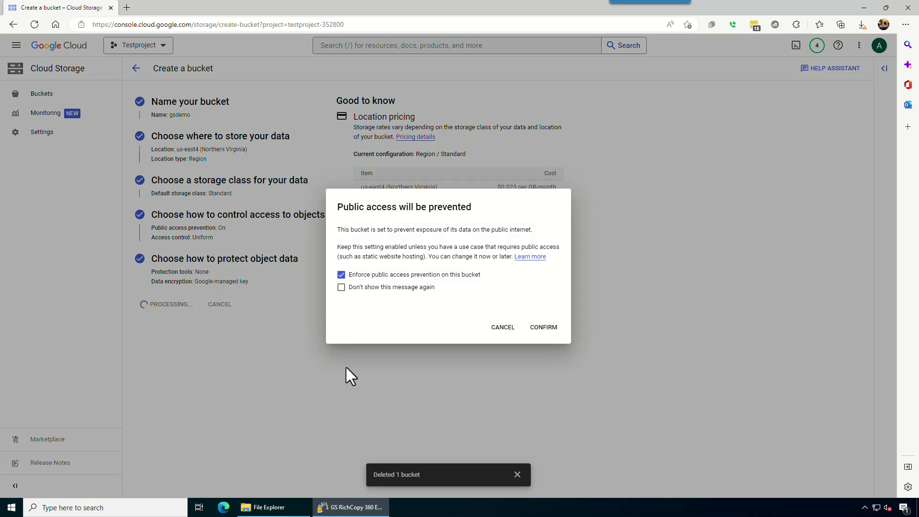
pyautogui.click(542, 329)
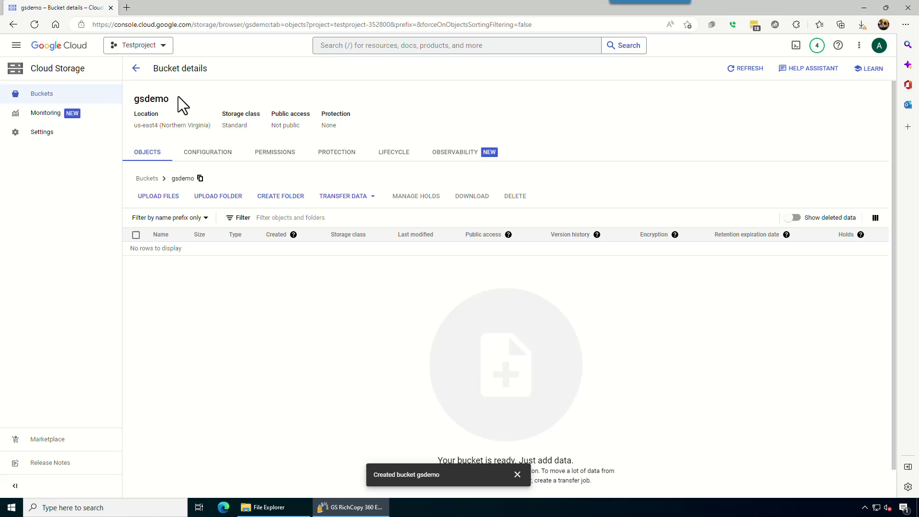
# In Interoperability settings, begin creating an HMAC key for a service account
pyautogui.click(42, 134)
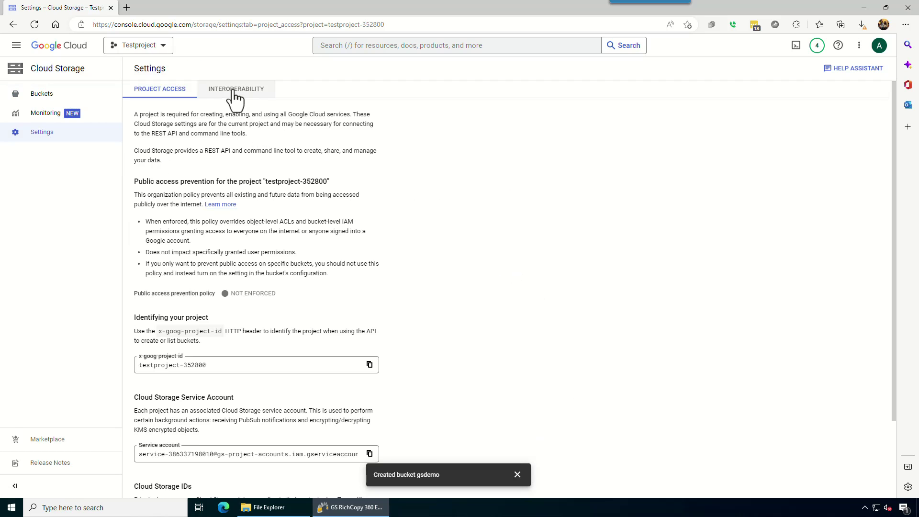
pyautogui.click(233, 91)
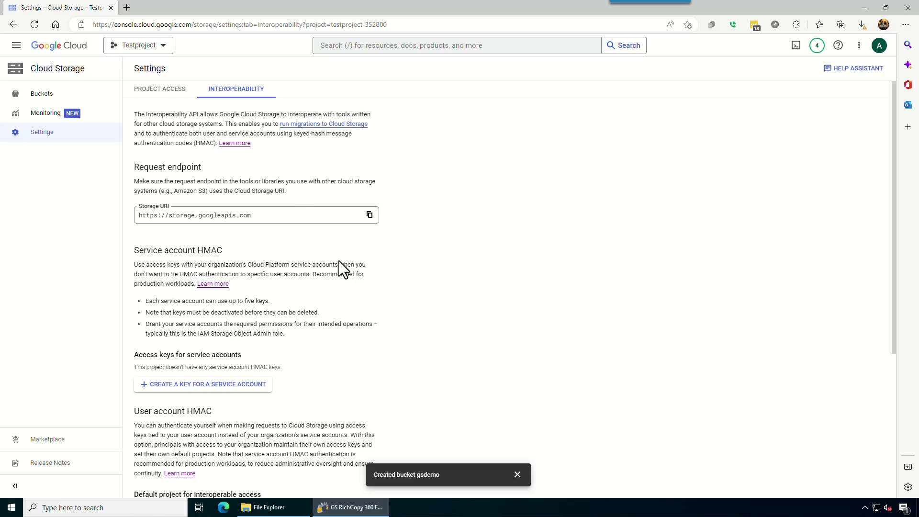
pyautogui.scroll(-3, 338, 260)
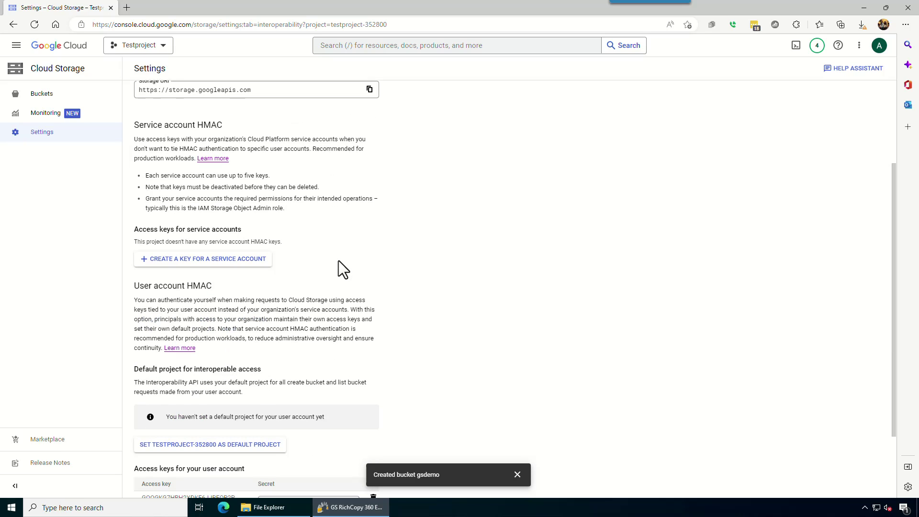
pyautogui.click(222, 262)
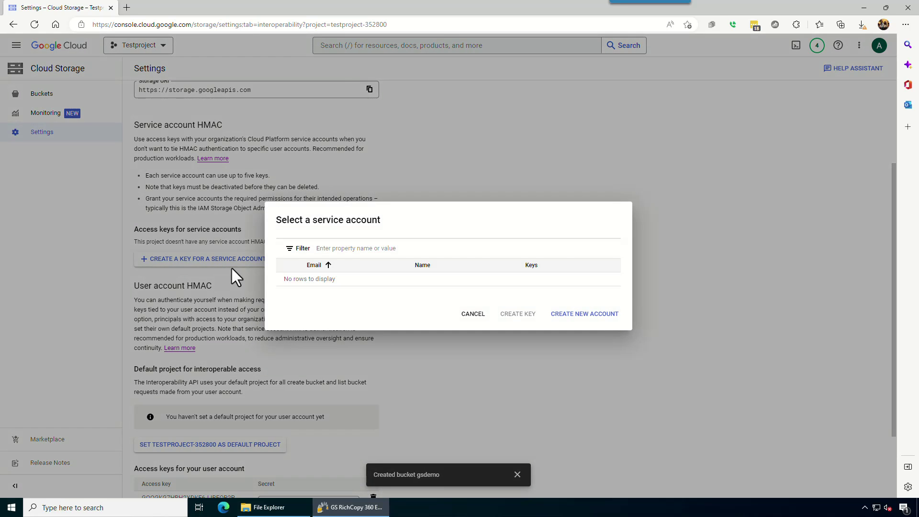
# Create a new service account named gsdemo
pyautogui.click(585, 314)
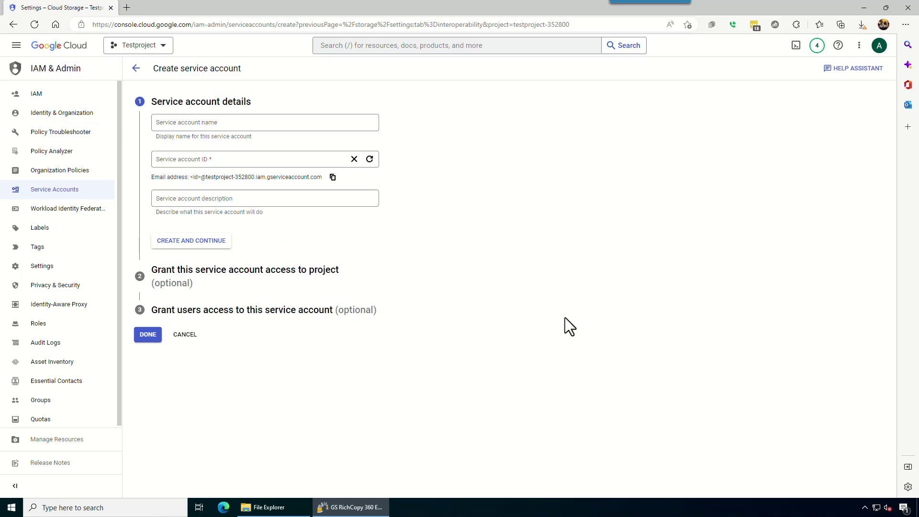
pyautogui.click(208, 125)
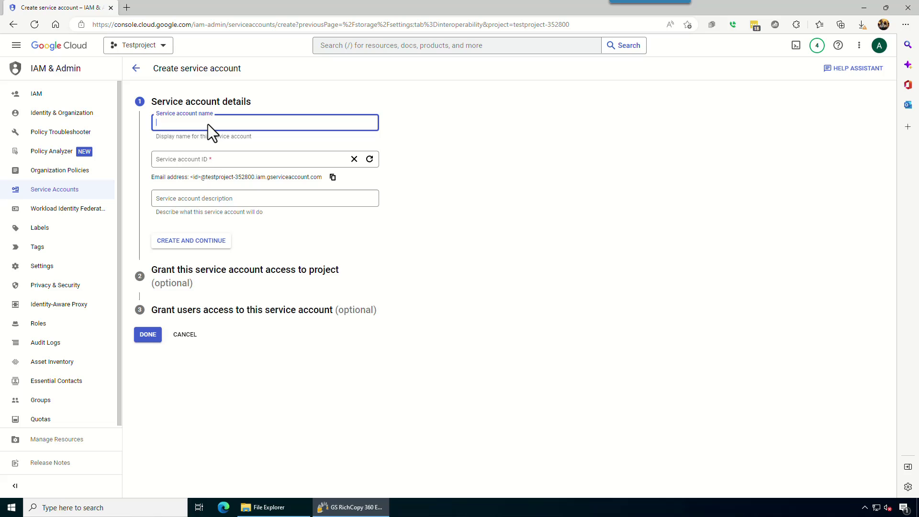
pyautogui.write('gs')
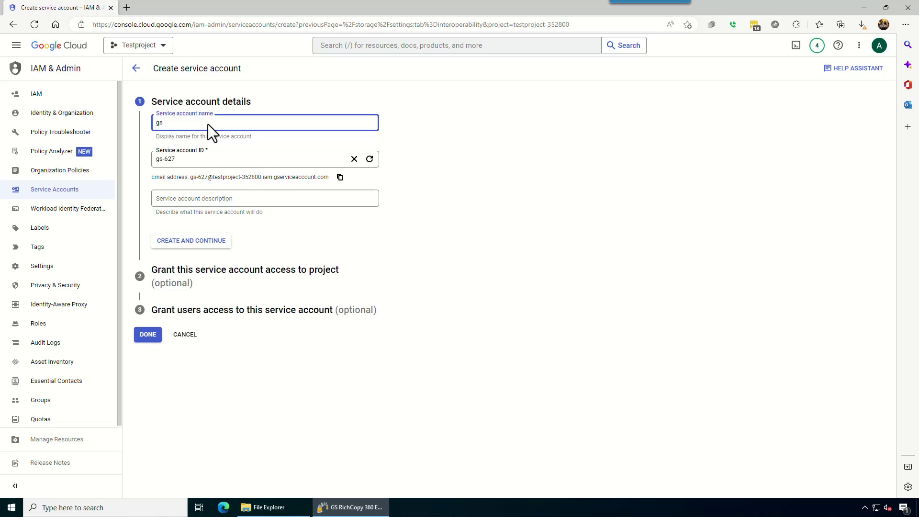
pyautogui.write('demo')
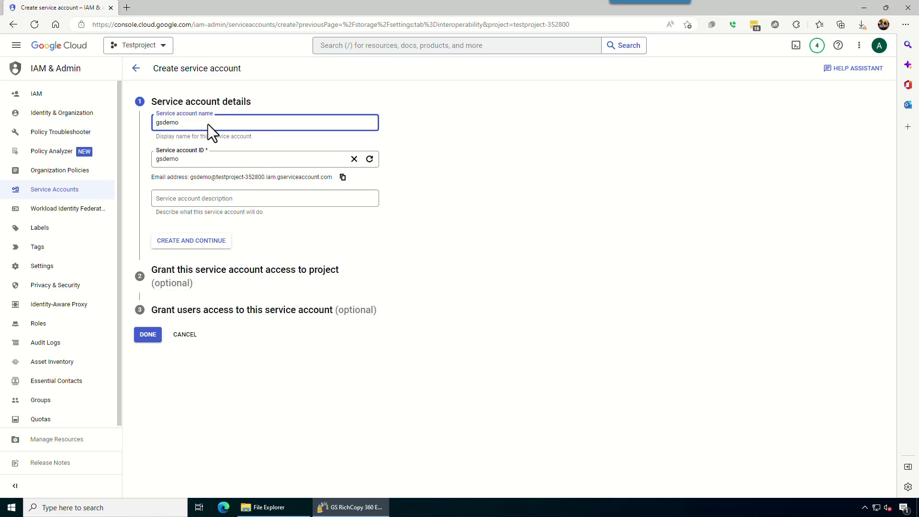
pyautogui.click(199, 242)
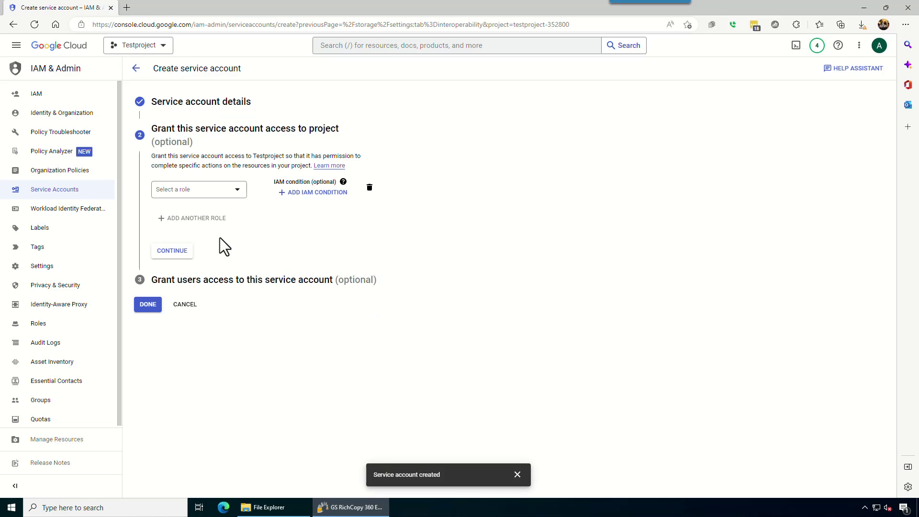
# Grant the gsdemo service account the Owner role and continue
pyautogui.click(216, 191)
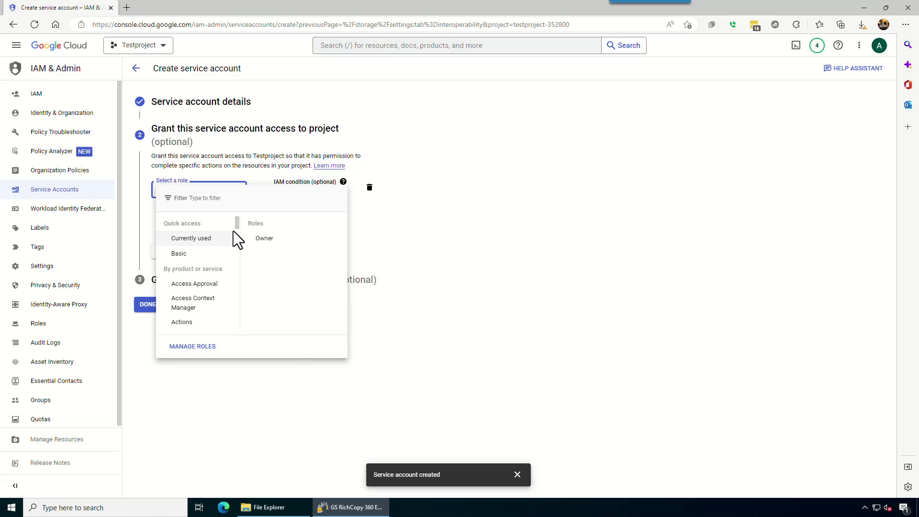
pyautogui.click(254, 239)
pyautogui.click(181, 279)
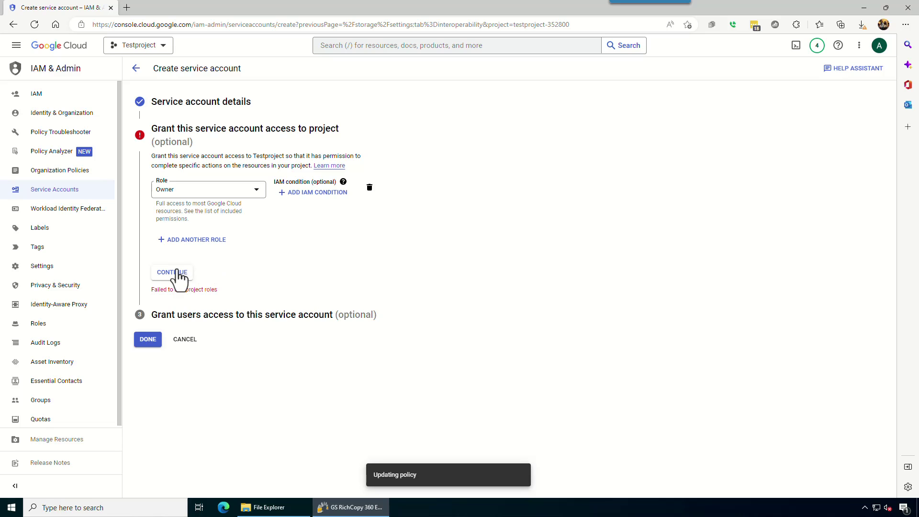
pyautogui.click(223, 194)
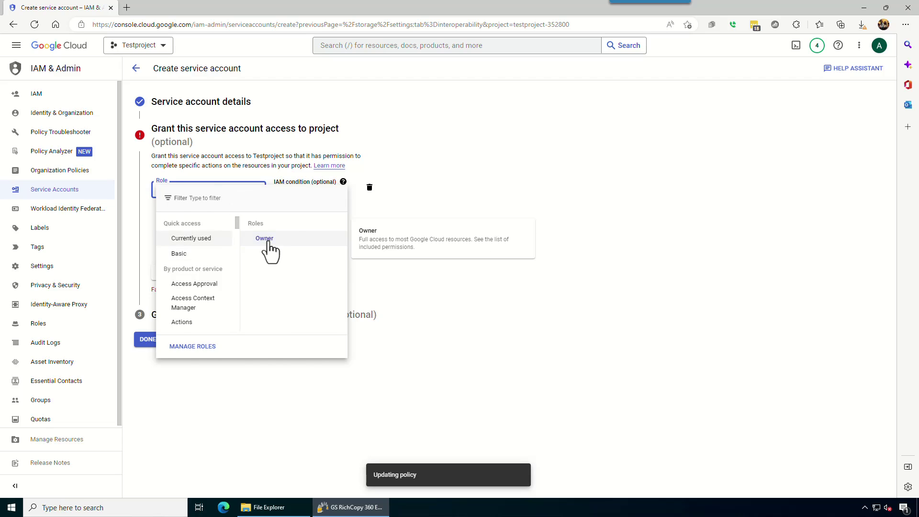
pyautogui.click(266, 240)
pyautogui.click(175, 272)
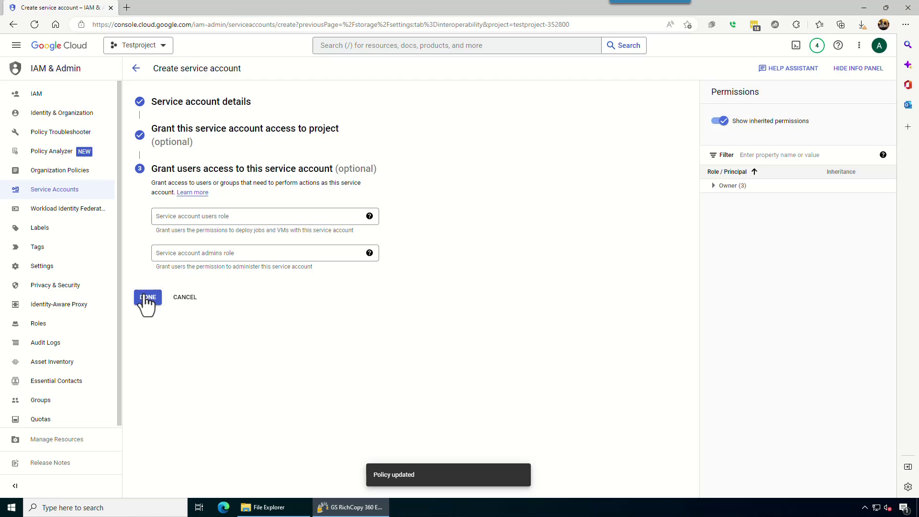
# Finish the gsdemo service account, dismiss the HMAC key details, and open navigation
pyautogui.click(146, 297)
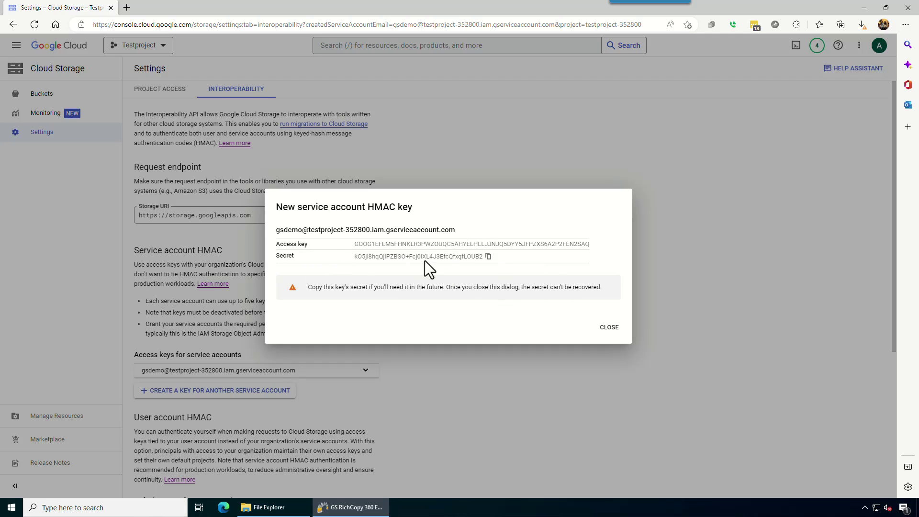
pyautogui.click(609, 329)
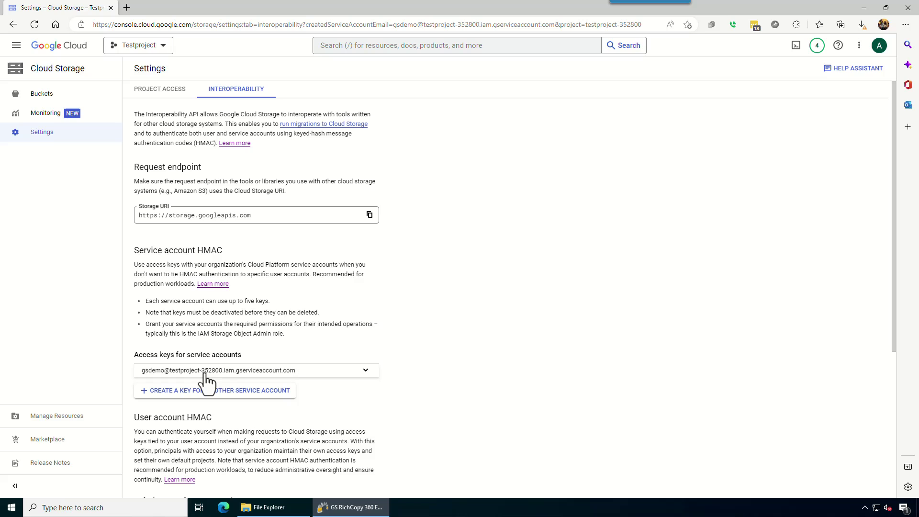
pyautogui.click(16, 45)
# Open Manage keys for gsdemo under IAM & Admin > Service Accounts
pyautogui.moveTo(36, 170)
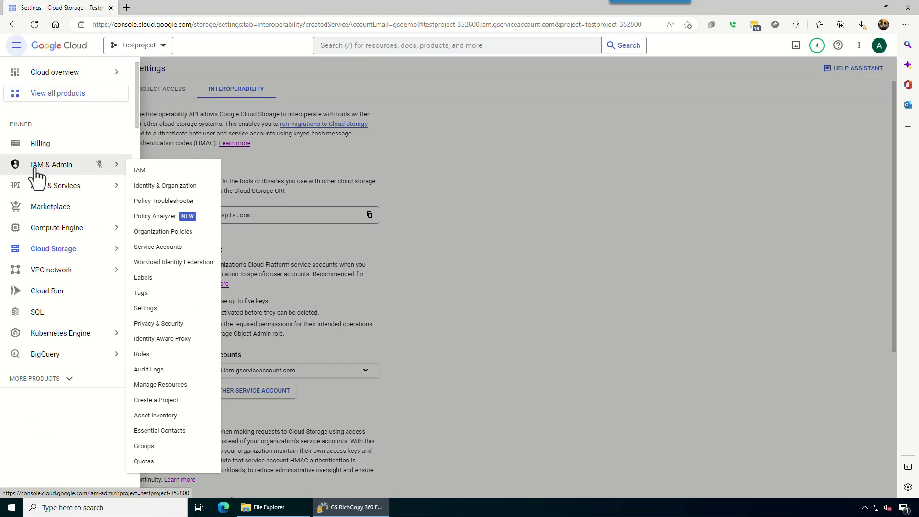
pyautogui.click(145, 171)
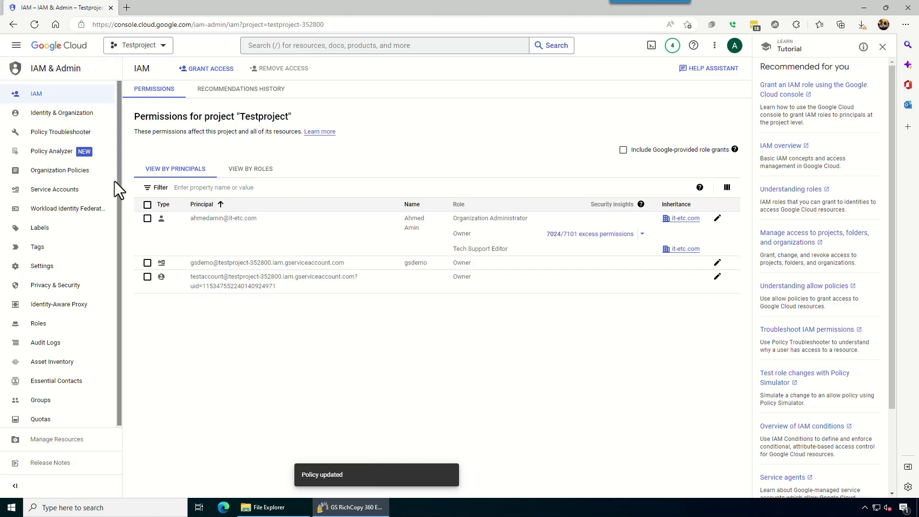
pyautogui.click(58, 191)
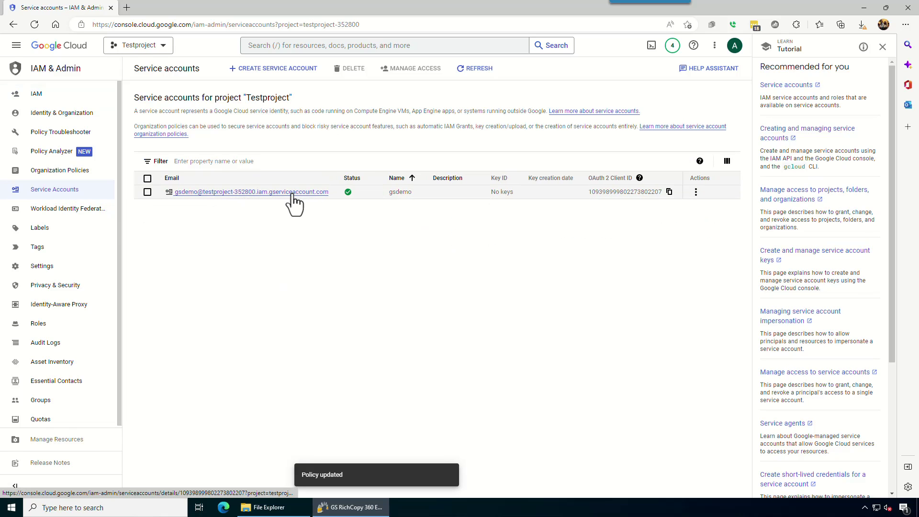
pyautogui.click(695, 193)
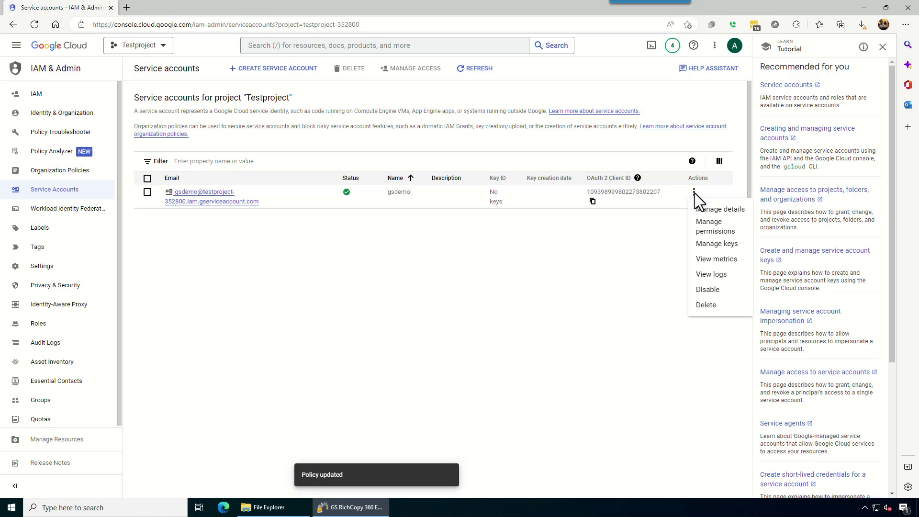
pyautogui.click(716, 245)
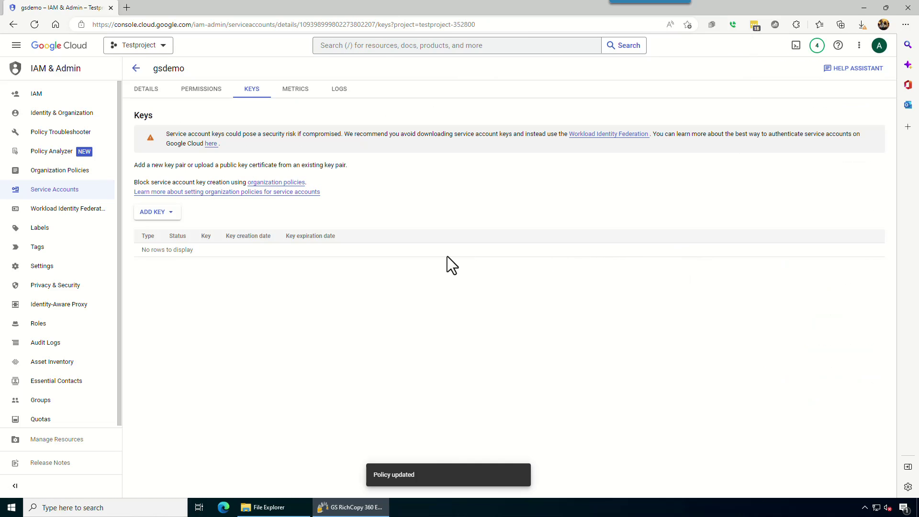
# Create and download a new JSON private key for gsdemo
pyautogui.click(168, 220)
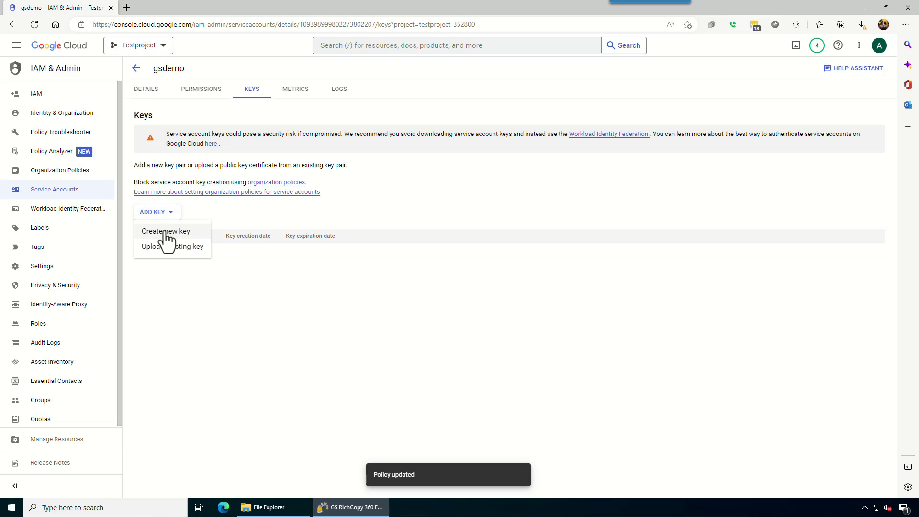
pyautogui.click(166, 231)
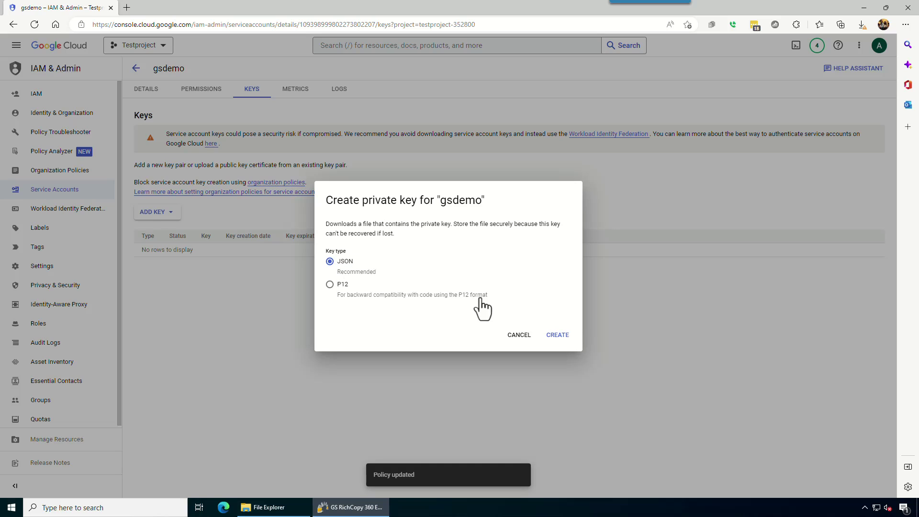
pyautogui.click(562, 337)
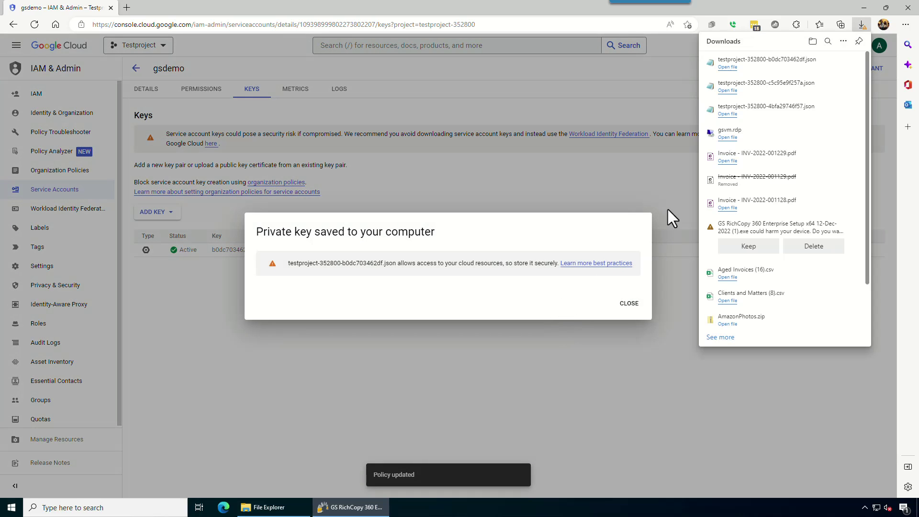
# Copy the full JSON key file contents from Notepad and close the saved-key notice
pyautogui.click(728, 68)
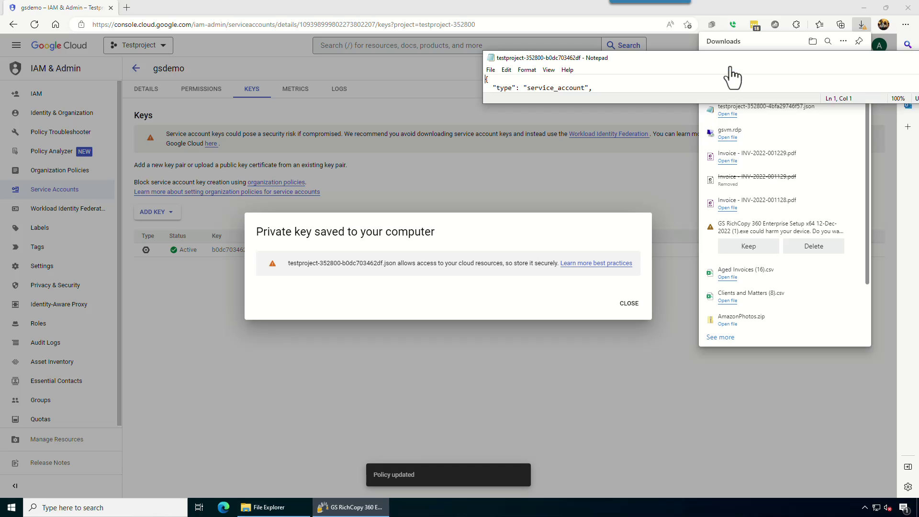
pyautogui.doubleClick(630, 60)
pyautogui.moveTo(522, 194); pyautogui.dragTo(4, 25)
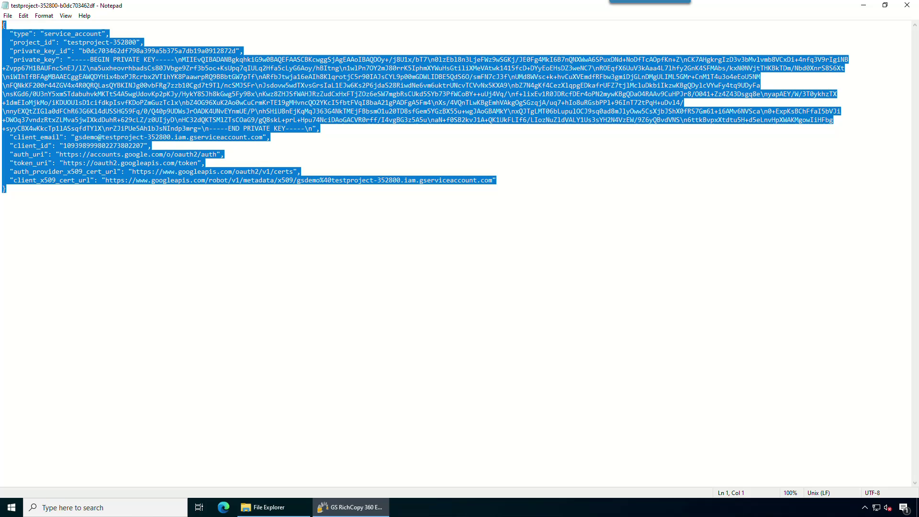
pyautogui.rightClick(66, 57)
pyautogui.click(86, 90)
pyautogui.click(864, 5)
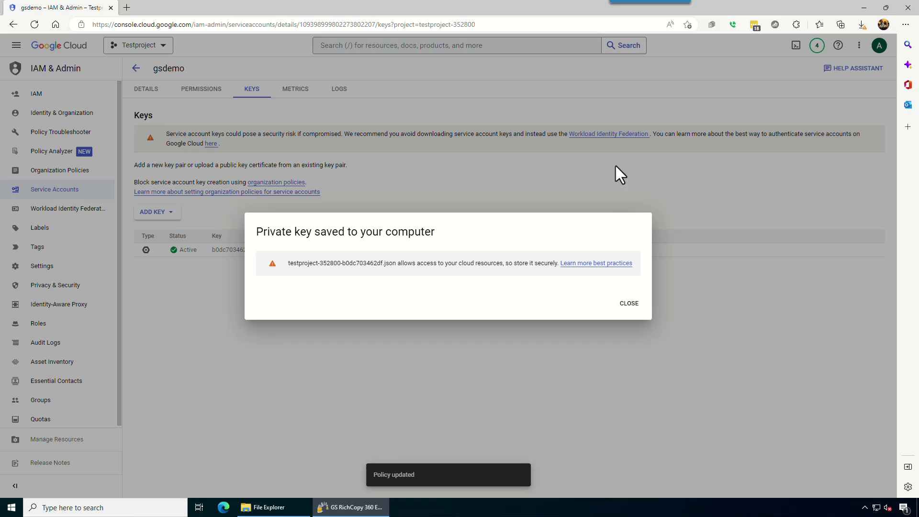
pyautogui.click(628, 303)
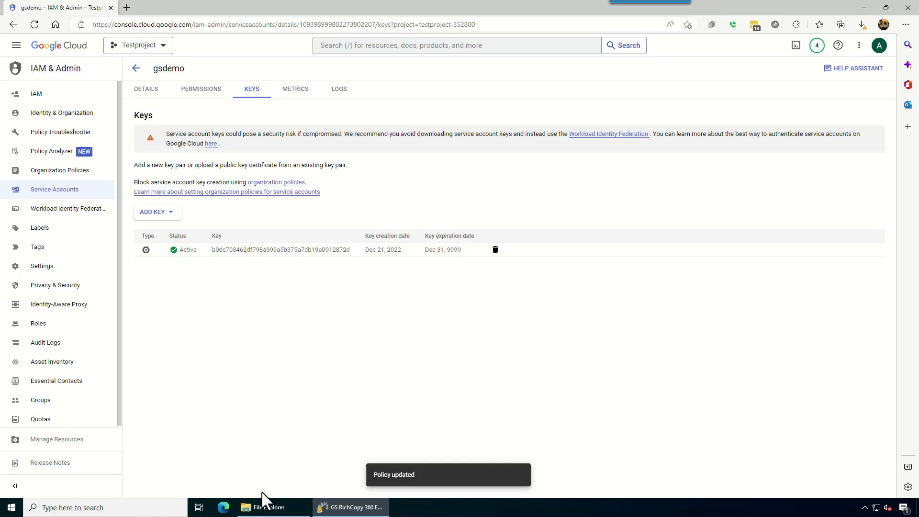
# In RichCopy, create a new job manually, skipping the wizard, named 'Google Bucket'
pyautogui.click(861, 7)
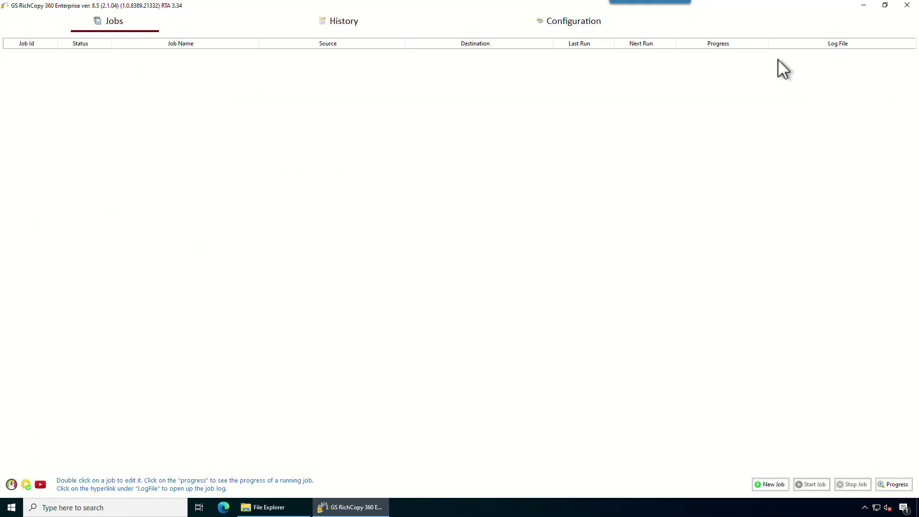
pyautogui.rightClick(201, 85)
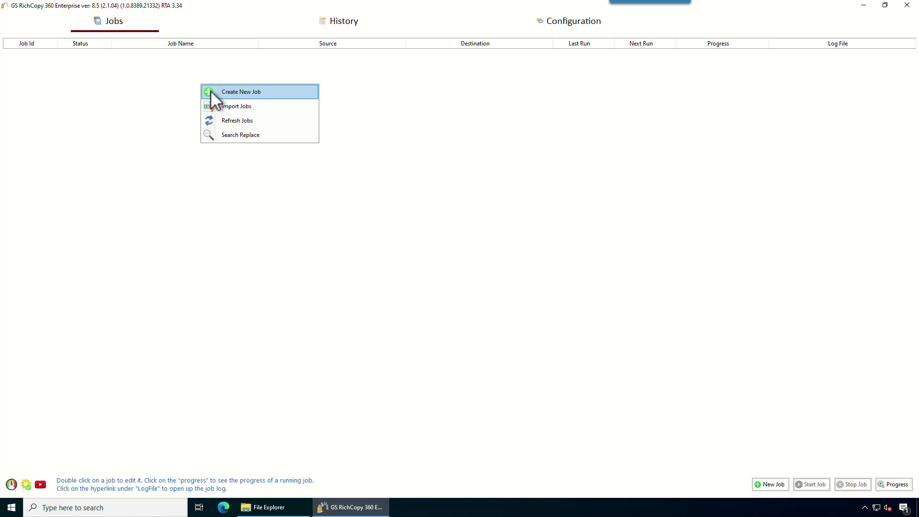
pyautogui.click(223, 92)
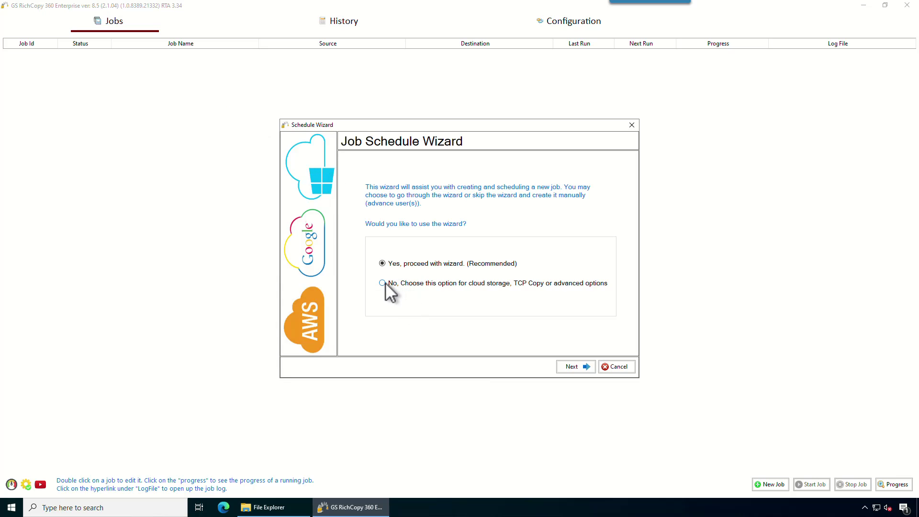
pyautogui.click(385, 283)
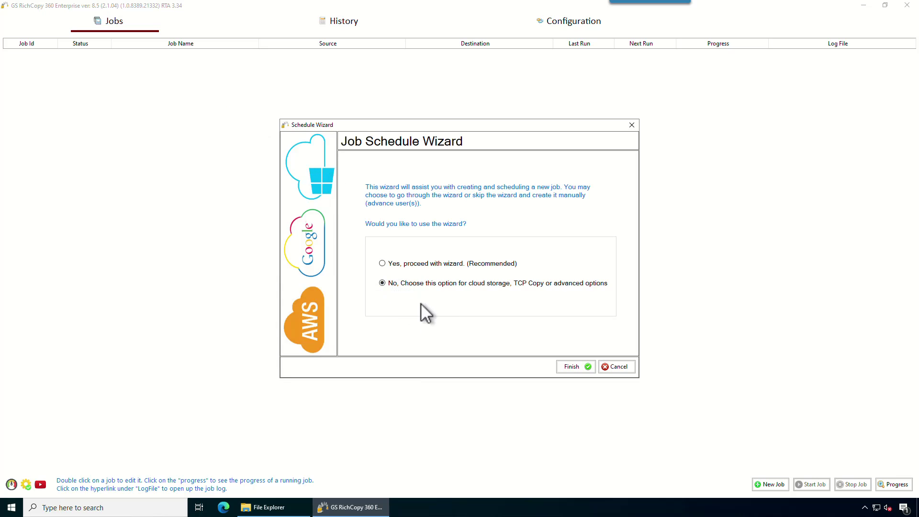
pyautogui.click(568, 366)
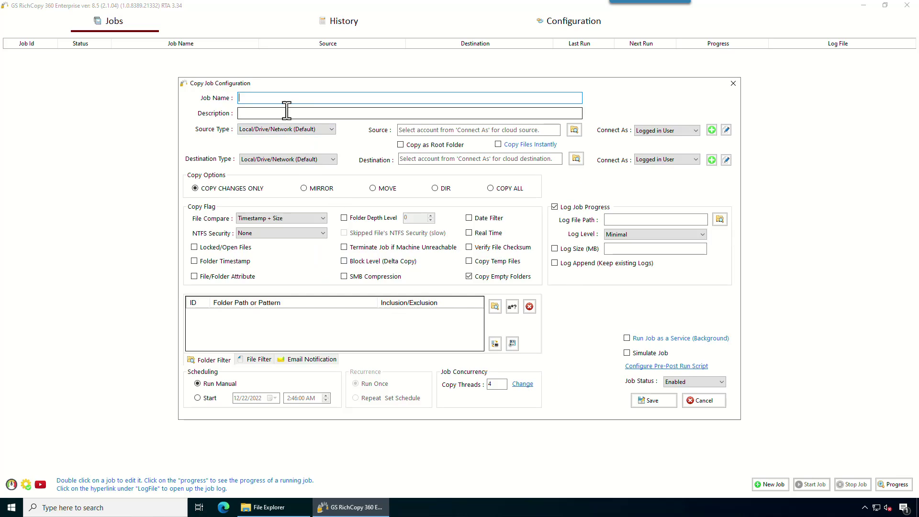
pyautogui.write('Google Buc')
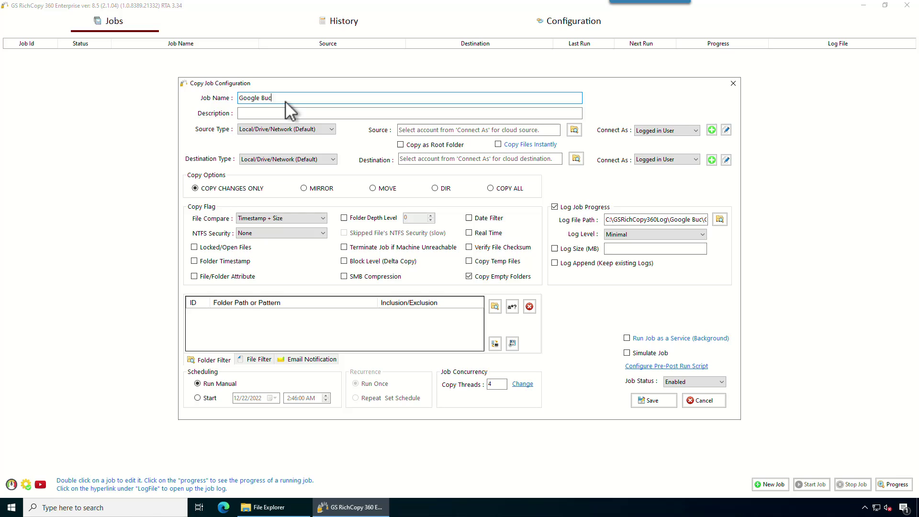
pyautogui.write('ket')
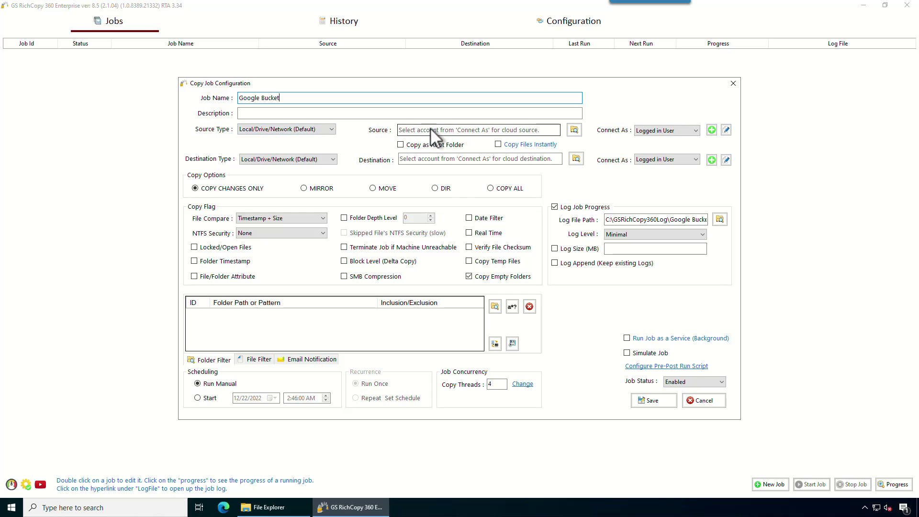
# Set the job's source folder to C:\Data
pyautogui.click(574, 130)
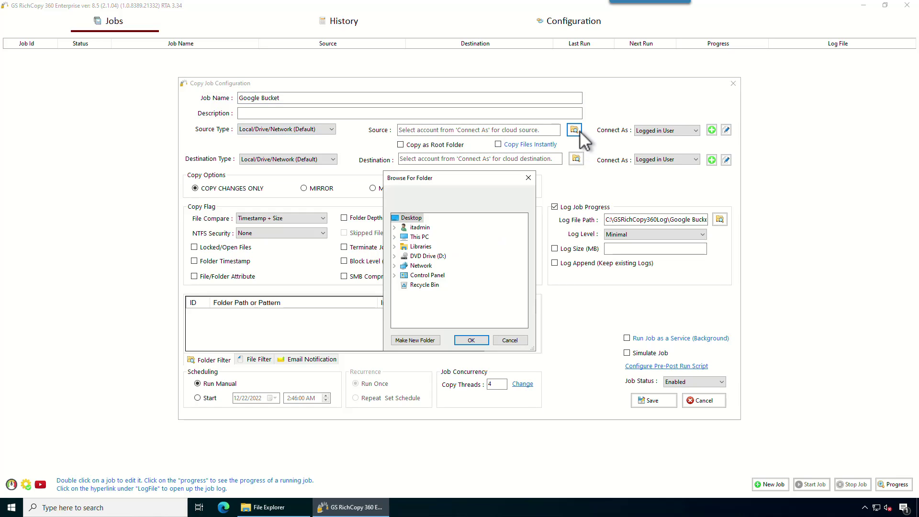
pyautogui.click(393, 237)
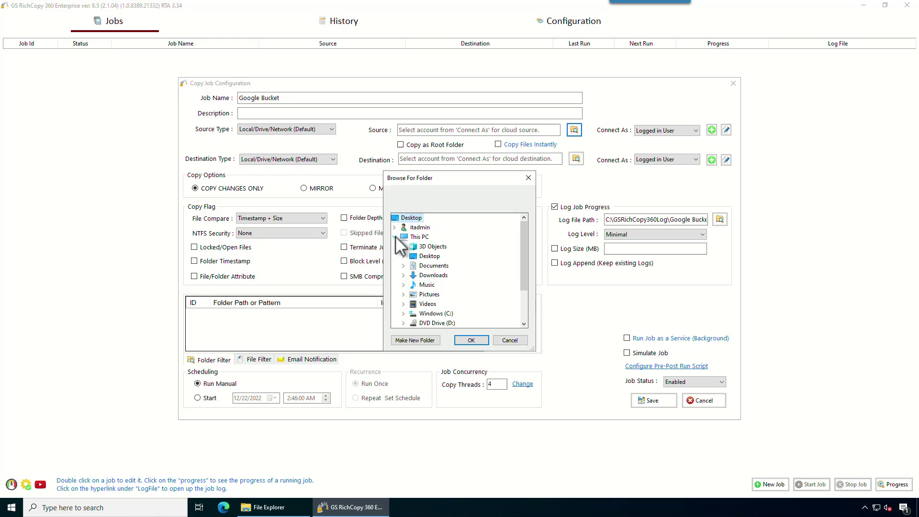
pyautogui.click(404, 313)
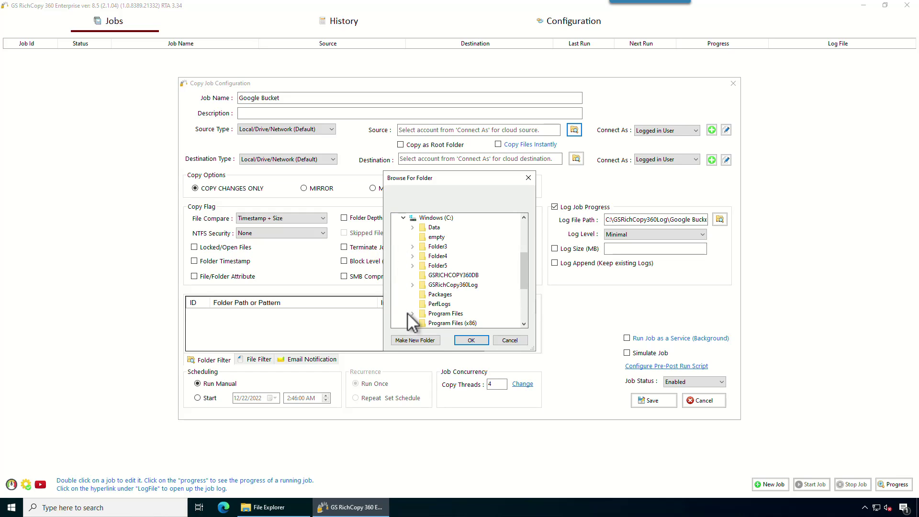
pyautogui.doubleClick(434, 227)
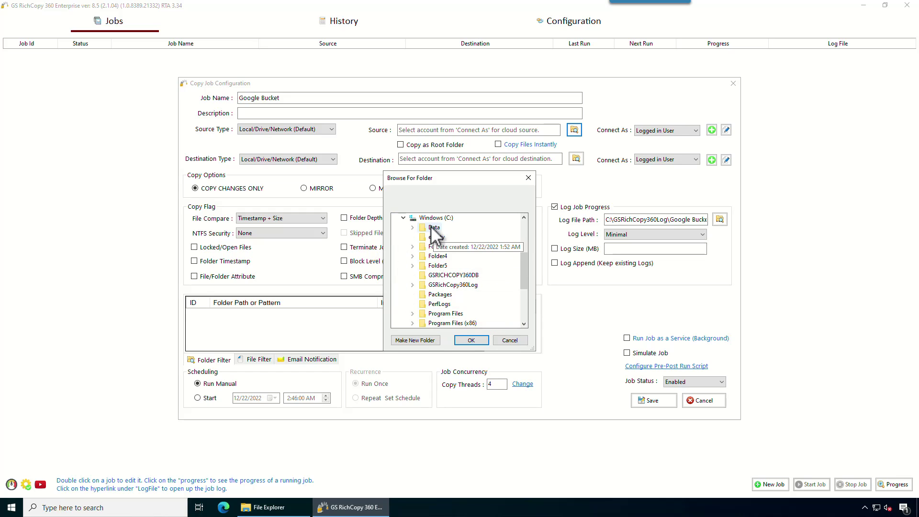
pyautogui.click(470, 340)
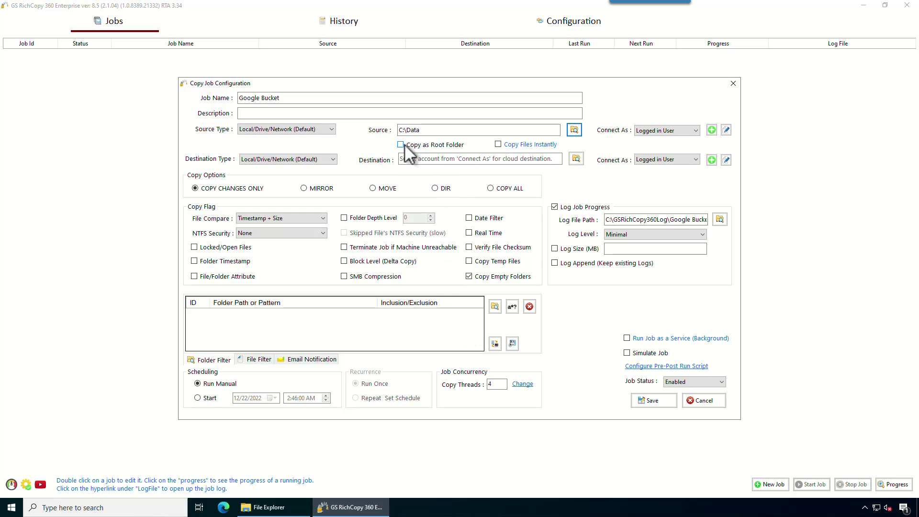
# Enable Copy Files Instantly and Copy as Root Folder
pyautogui.click(503, 145)
pyautogui.moveTo(405, 130); pyautogui.dragTo(432, 133)
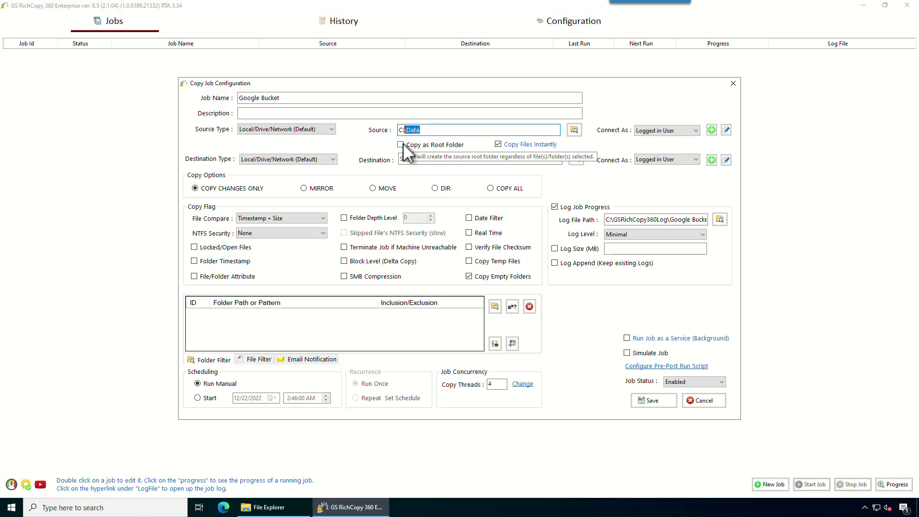
pyautogui.click(403, 143)
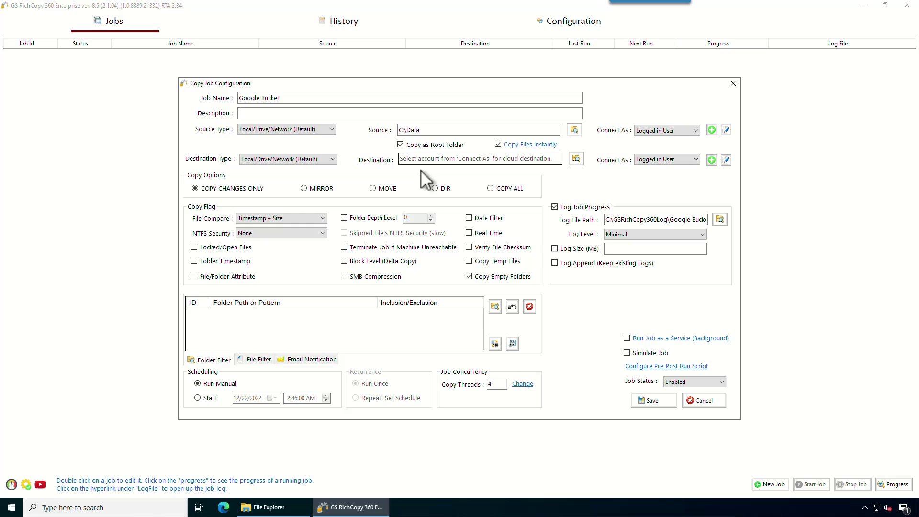
# Set the destination type to Google Cloud and open the Connect As account list
pyautogui.click(274, 158)
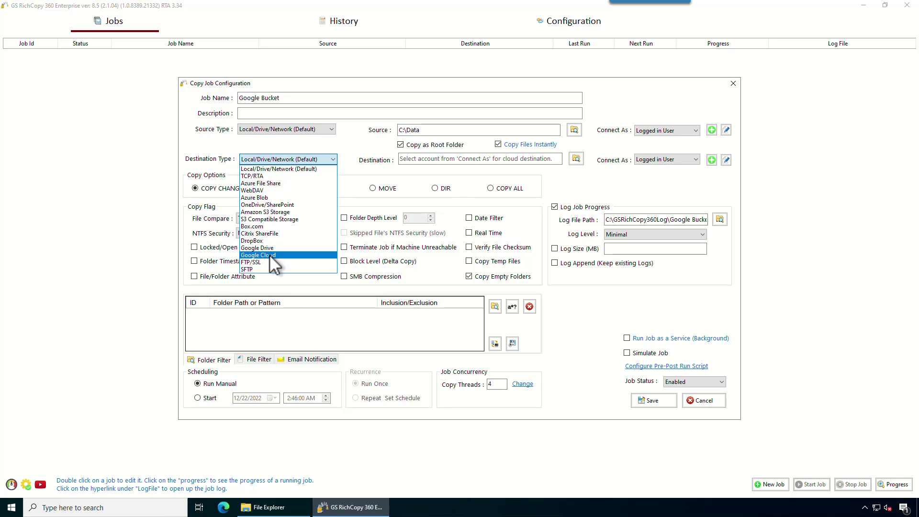
pyautogui.click(269, 255)
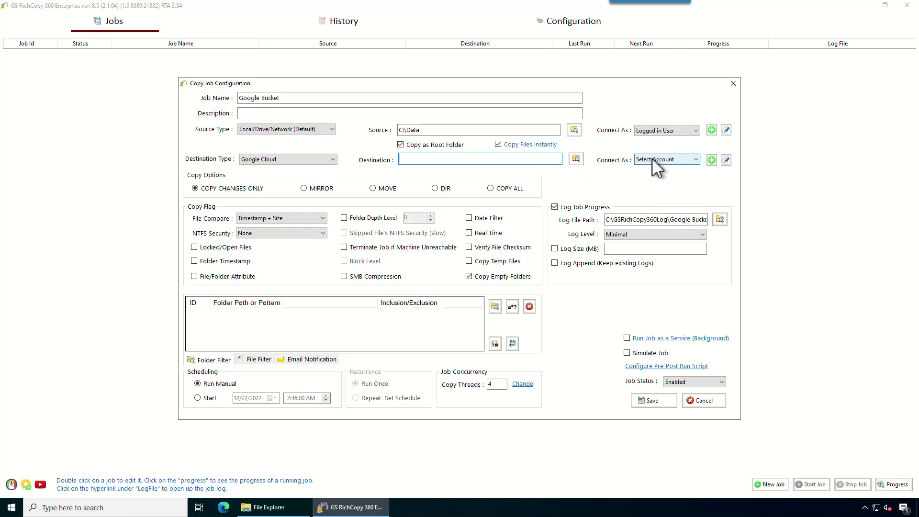
pyautogui.click(696, 159)
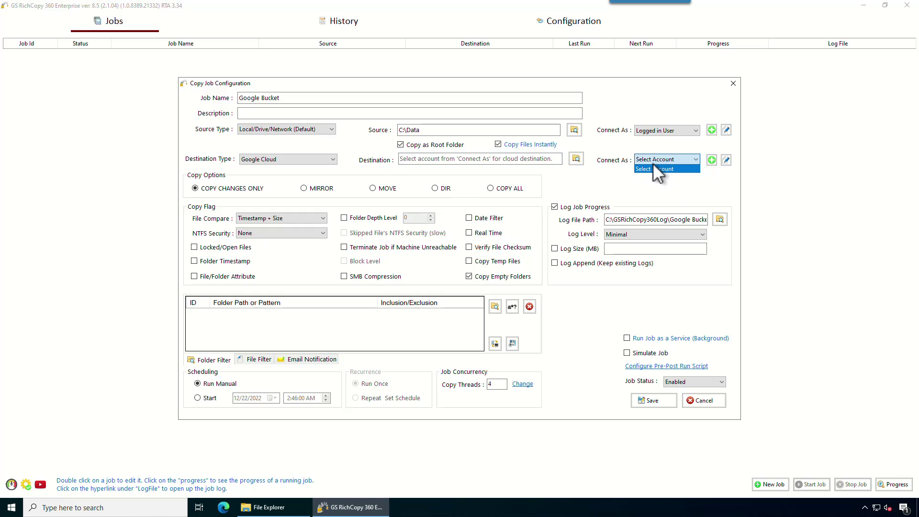
# Add a Google Cloud account 'Google Bucket Demo' with the pasted service account JSON, test it, and save
pyautogui.click(712, 159)
pyautogui.click(712, 160)
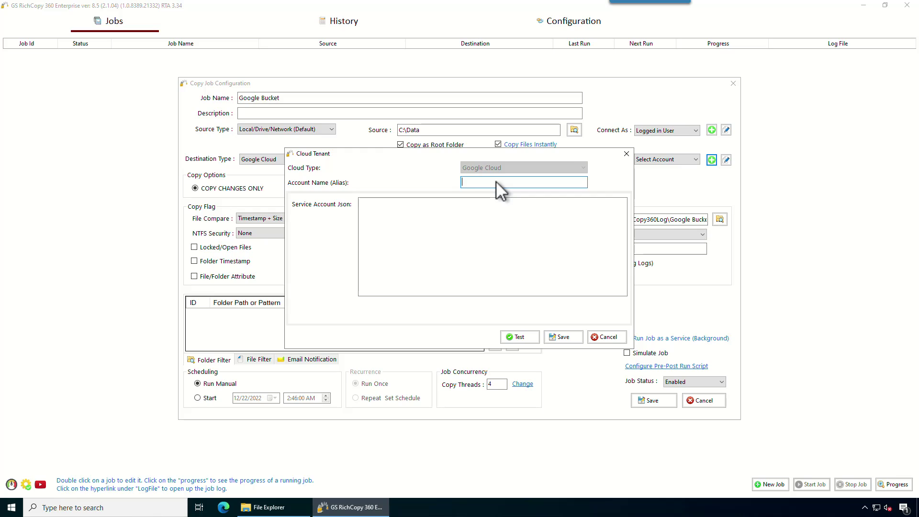
pyautogui.write('Google Bucket Demo')
pyautogui.click(429, 215)
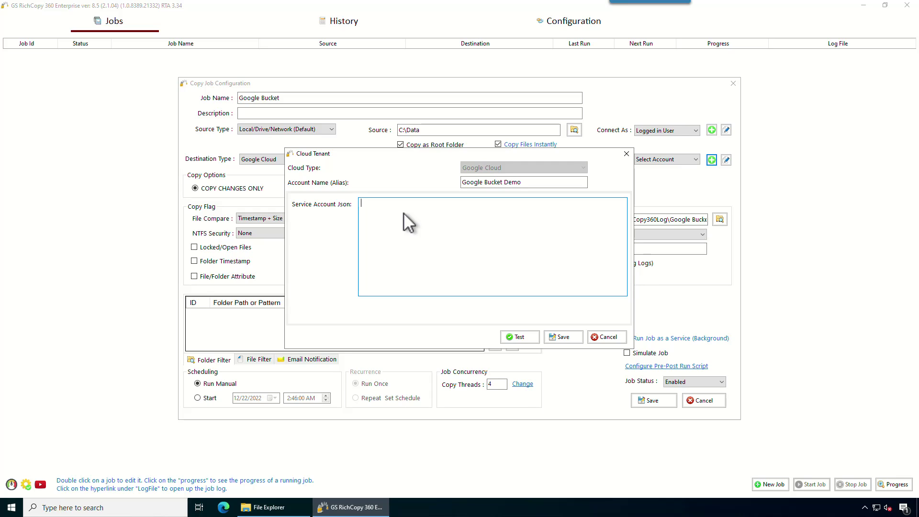
pyautogui.hotkey('ctrl', 'v')
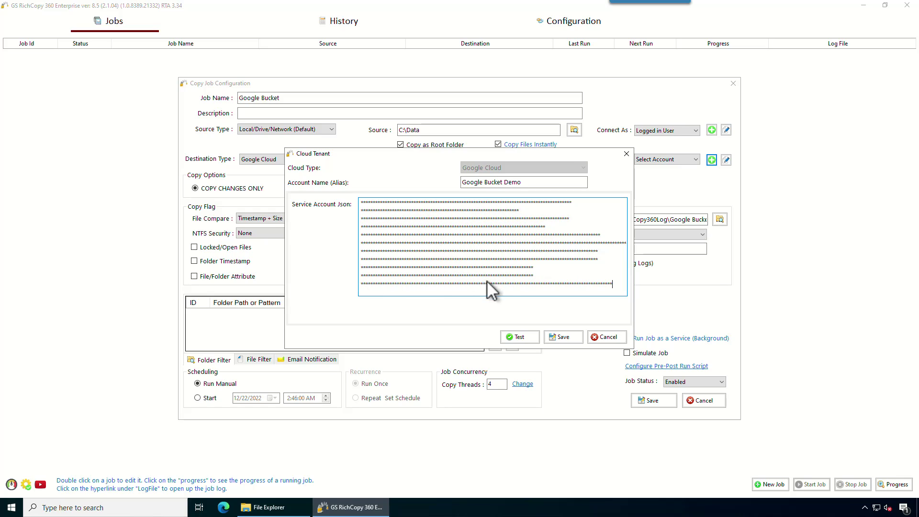
pyautogui.click(519, 337)
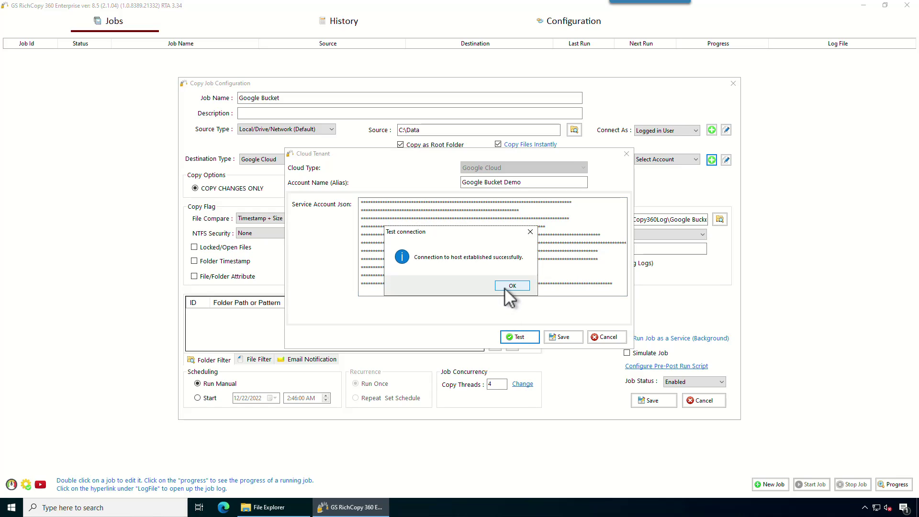
pyautogui.click(511, 285)
pyautogui.click(564, 337)
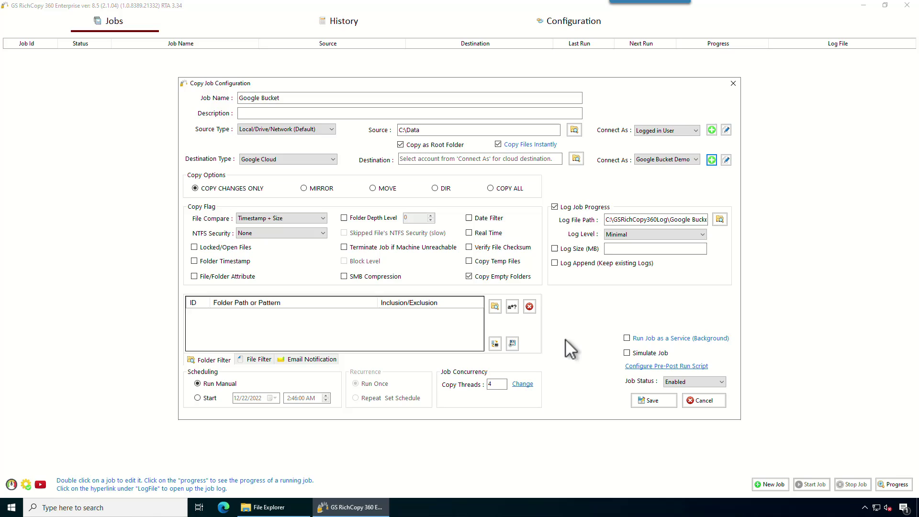
# Pick (Container-gsdemo) as the destination folder and save the Google Bucket job as job 107
pyautogui.click(576, 158)
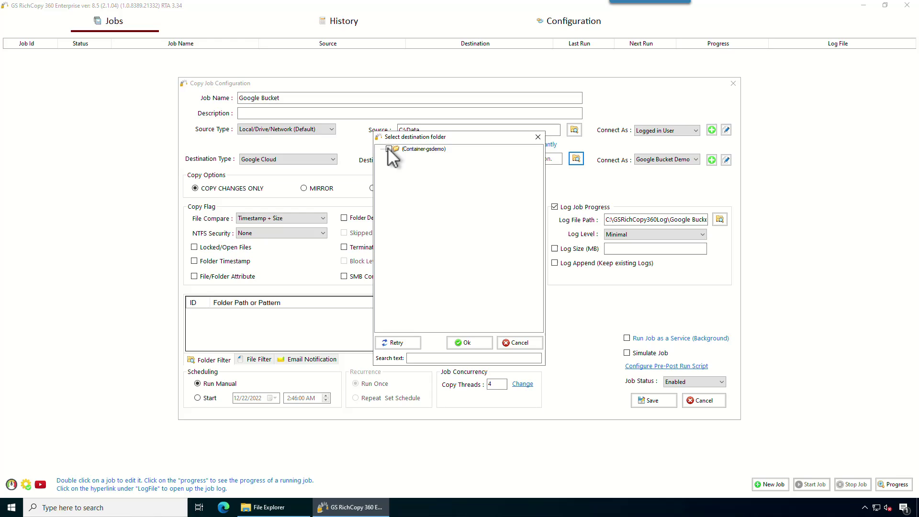
pyautogui.click(470, 344)
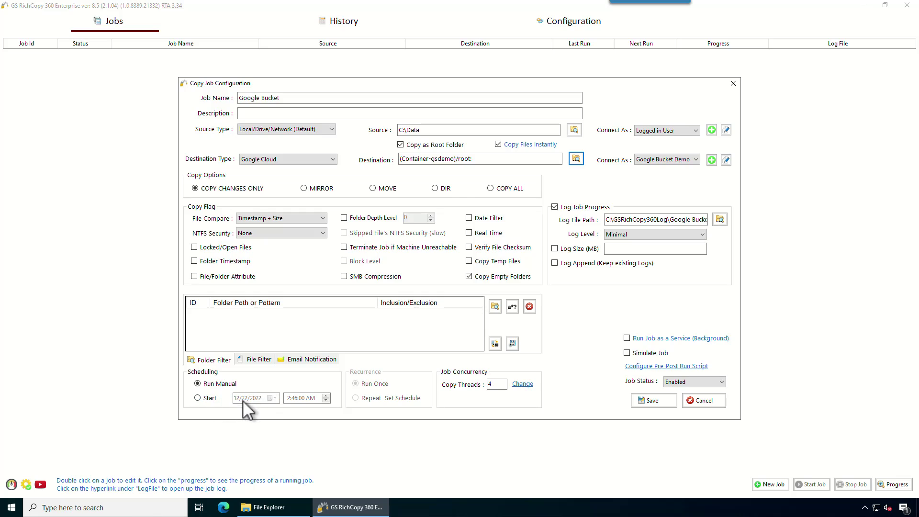
pyautogui.moveTo(626, 338)
pyautogui.click(651, 401)
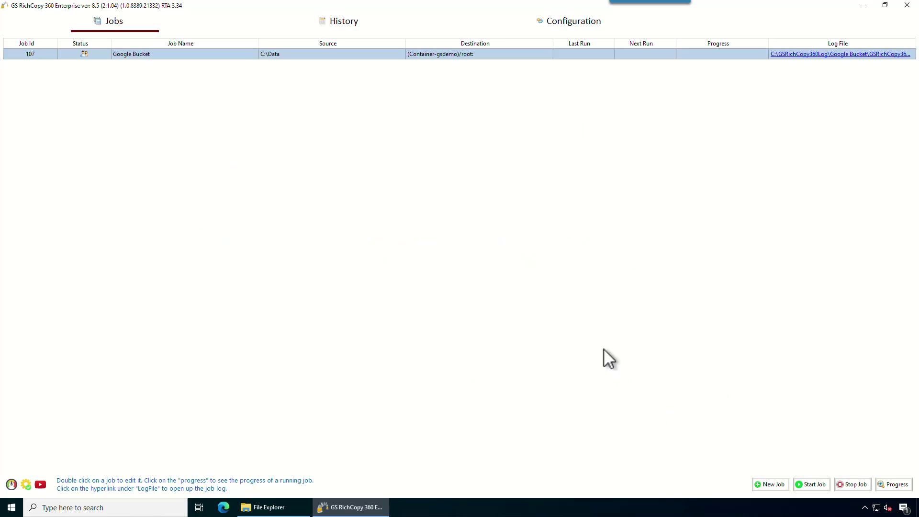
# Run job 107 and follow its run details until all 15 files copy Successful
pyautogui.rightClick(358, 54)
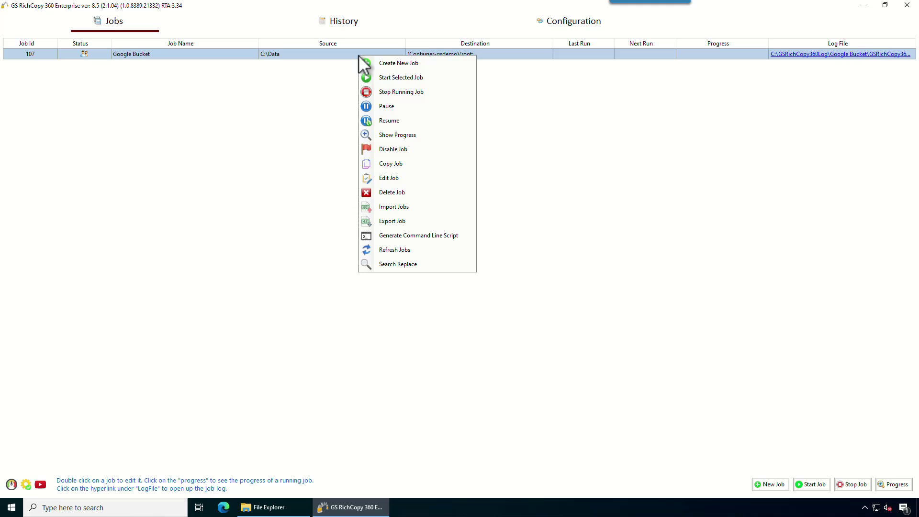
pyautogui.click(374, 77)
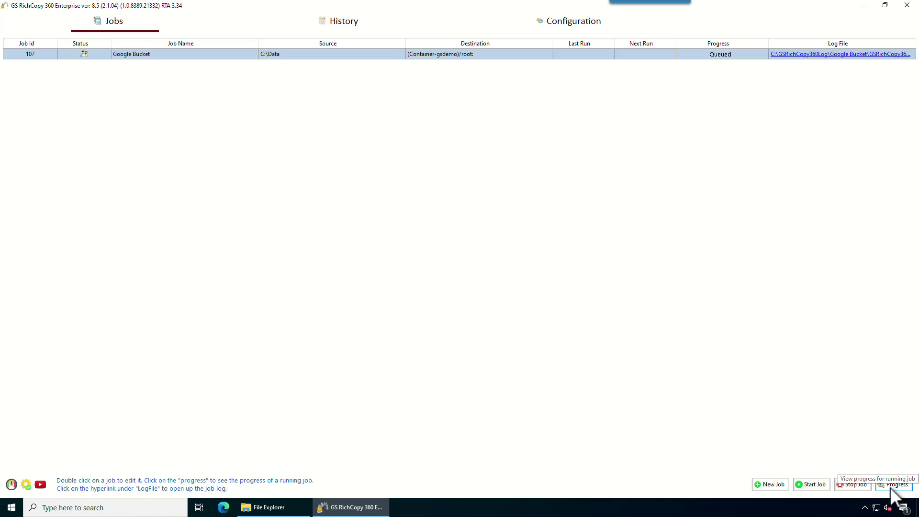
pyautogui.click(716, 55)
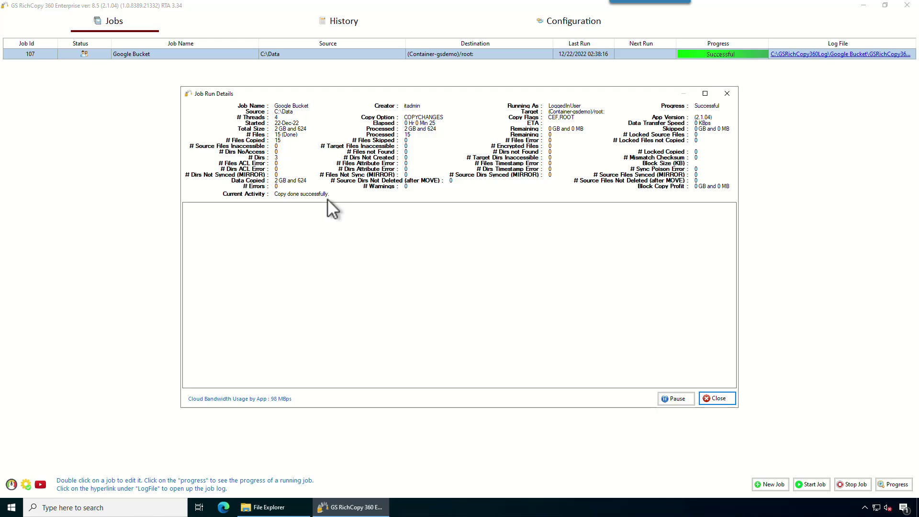
pyautogui.click(716, 398)
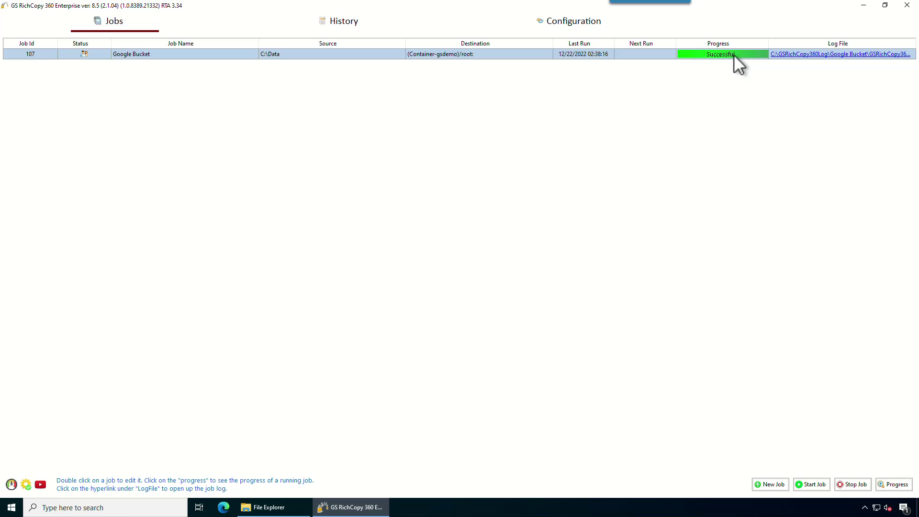
pyautogui.click(791, 54)
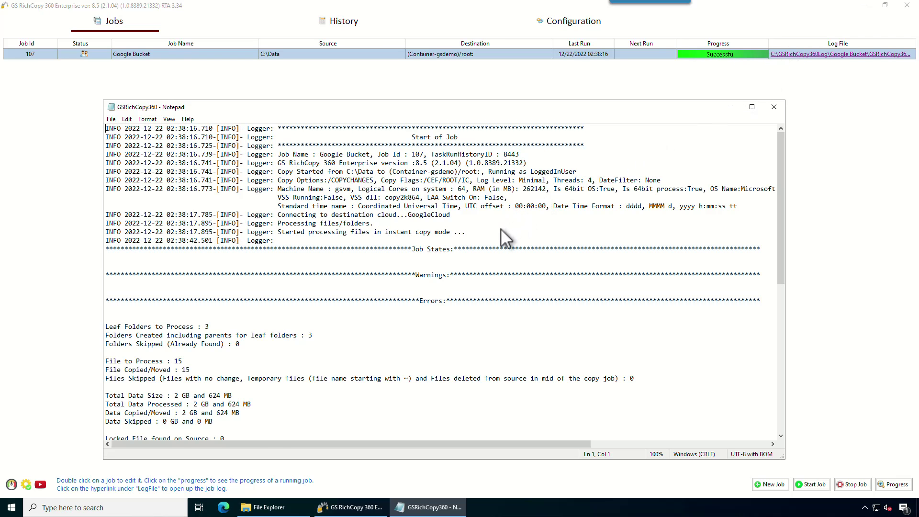
pyautogui.scroll(-2, 439, 266)
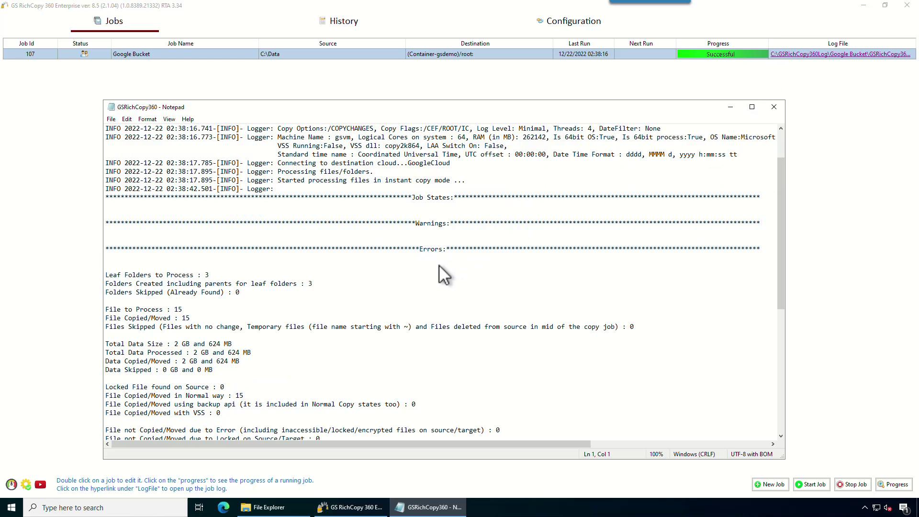
pyautogui.click(165, 264)
pyautogui.click(774, 107)
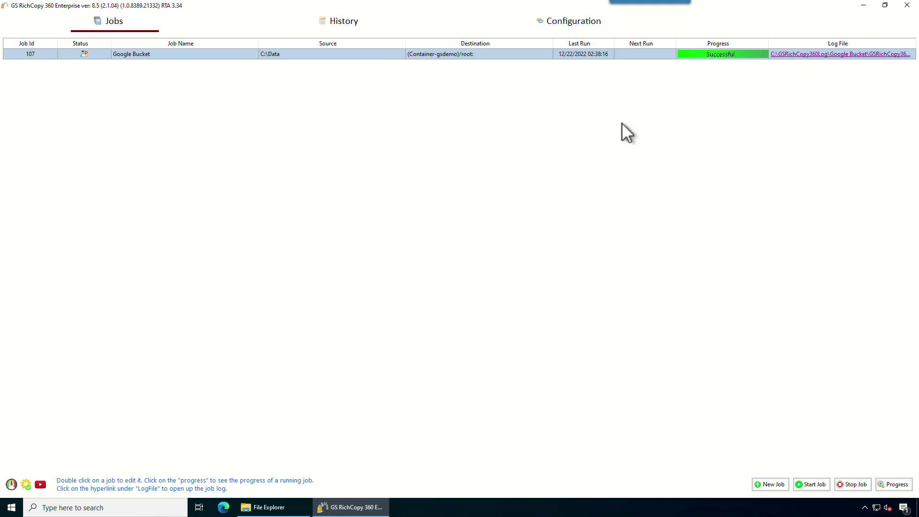
# Reopen the Google Bucket job and set the source type to Google Cloud using Google Bucket Demo
pyautogui.doubleClick(301, 55)
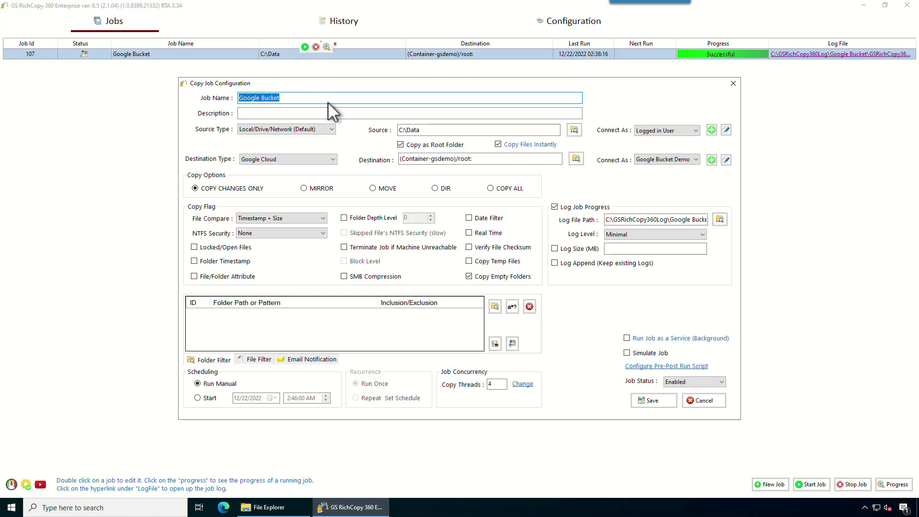
pyautogui.click(268, 129)
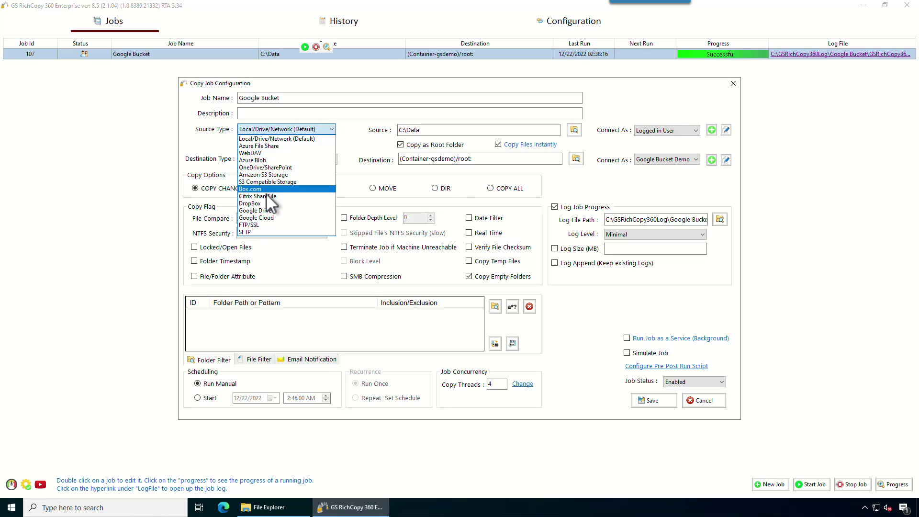
pyautogui.click(269, 218)
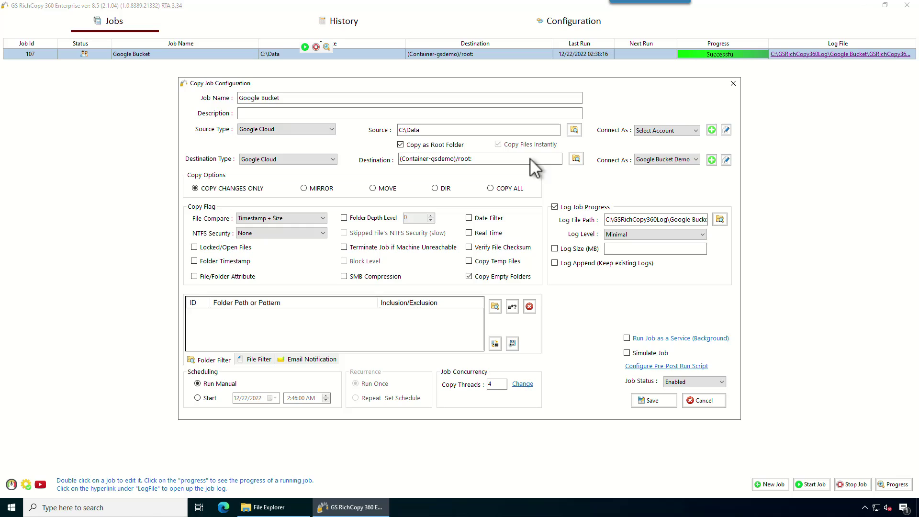
pyautogui.click(652, 132)
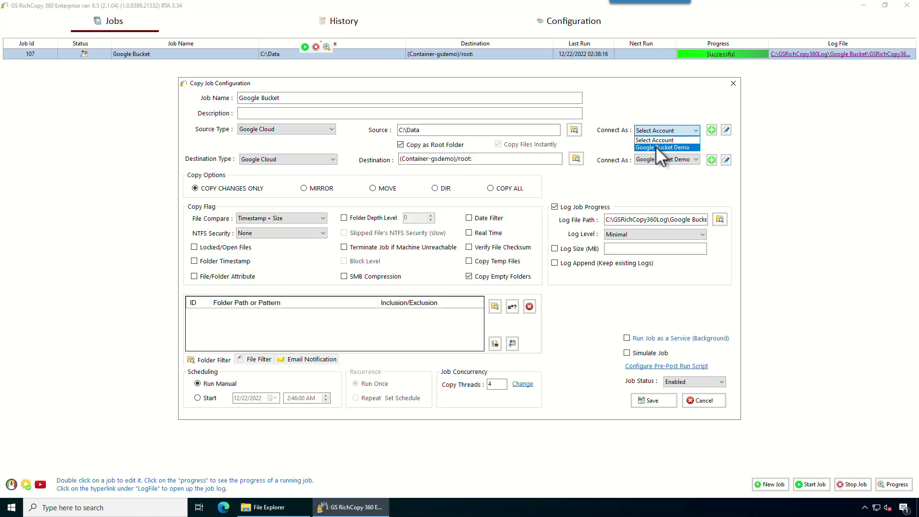
pyautogui.click(656, 147)
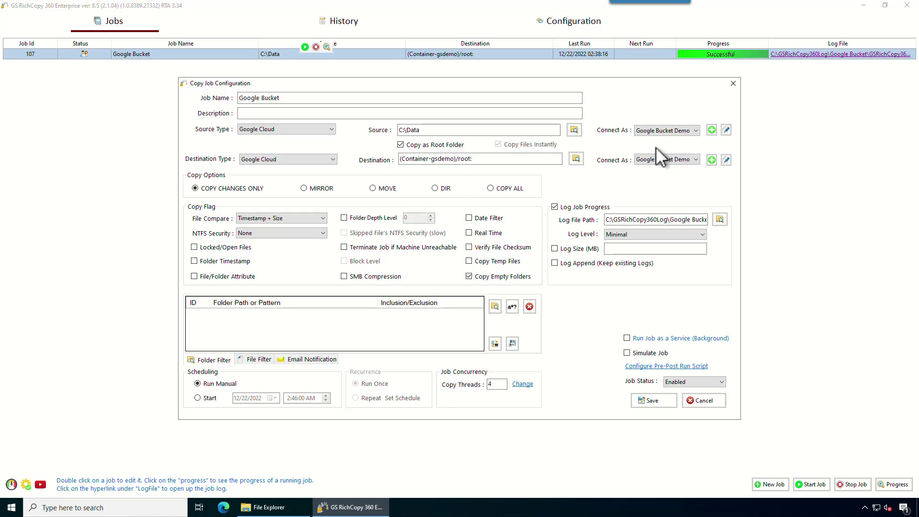
# Browse the source bucket without choosing a folder, and leave the destination type as Google Cloud
pyautogui.click(574, 131)
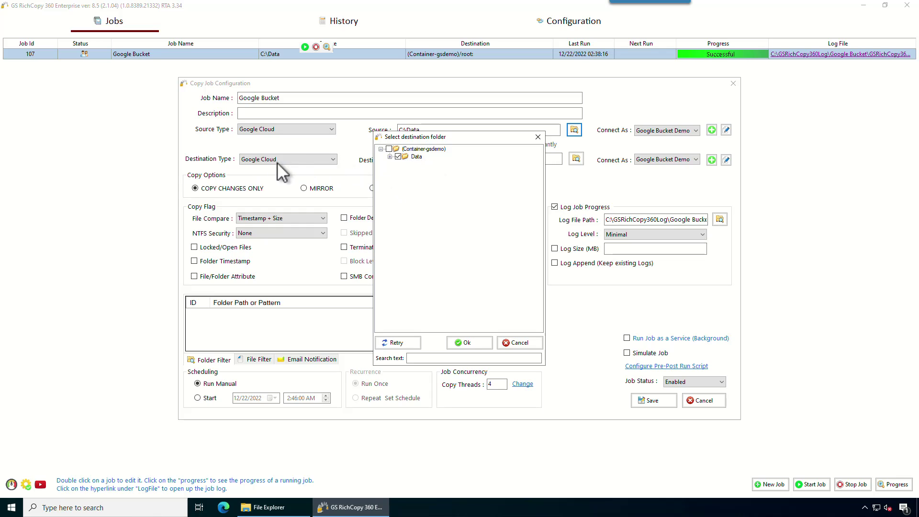
pyautogui.click(519, 346)
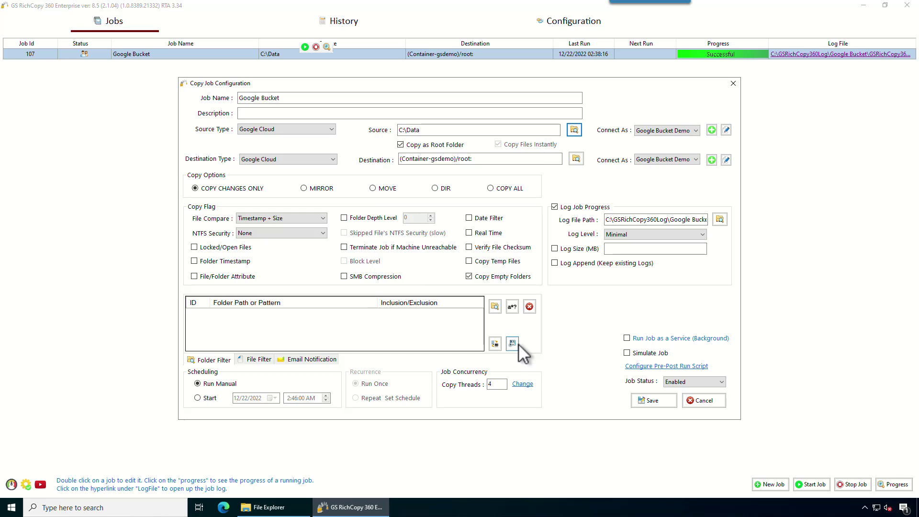
pyautogui.click(314, 161)
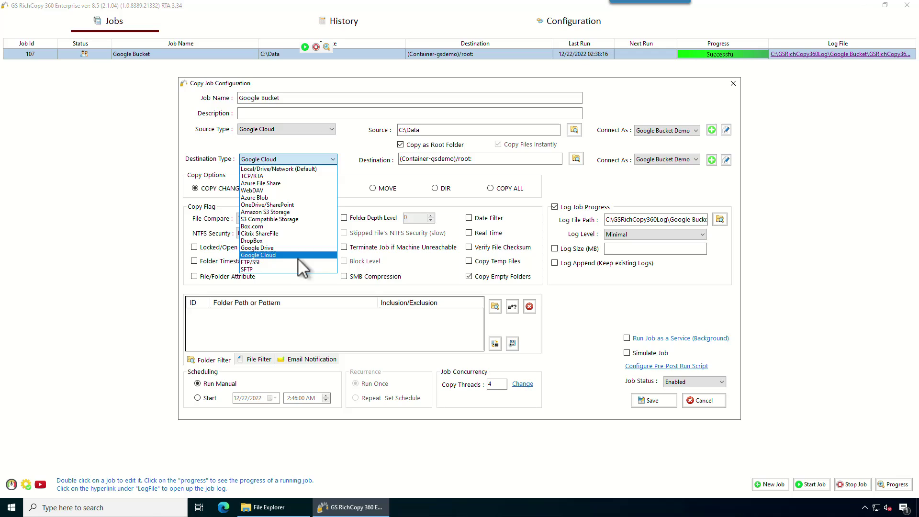
pyautogui.click(693, 400)
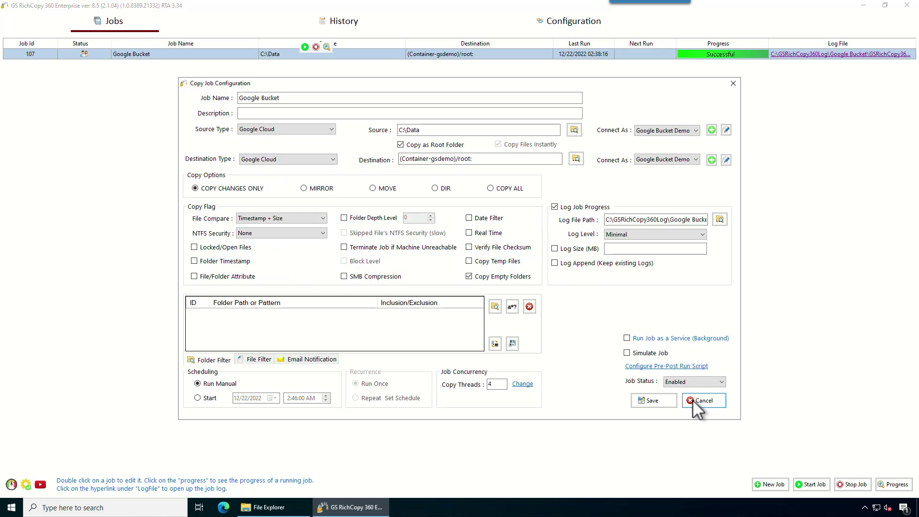